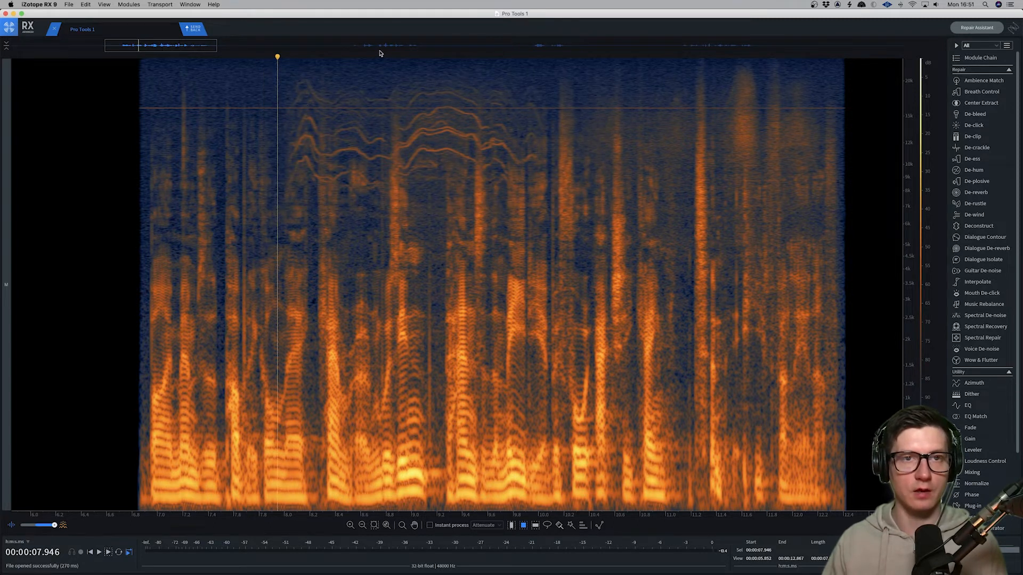
Examine each clip along the timeline for wavy high-frequency noise traces, marking the affected areas with rectangular selections.
click(358, 44)
drag(475, 69, 660, 188)
click(538, 46)
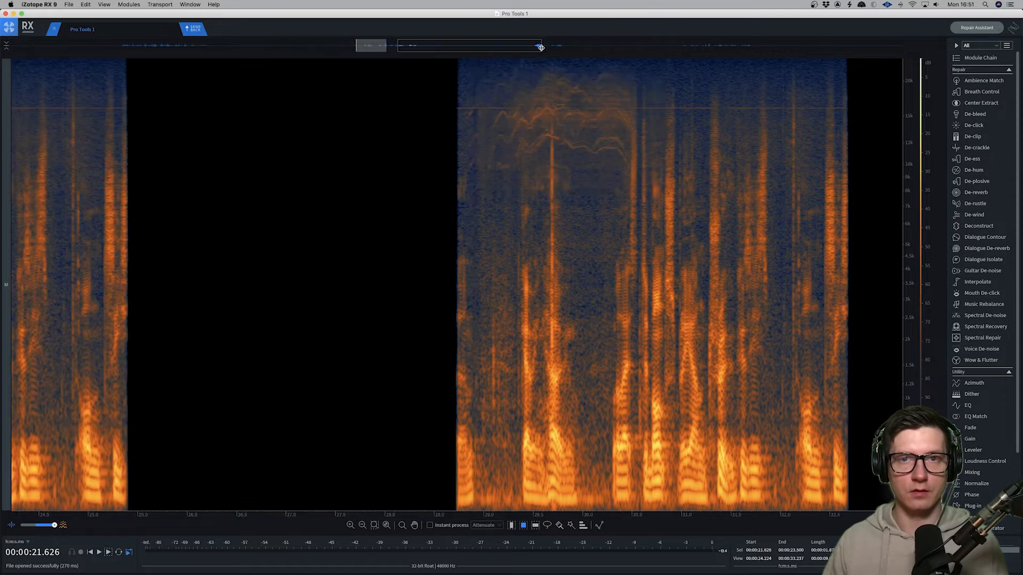
scroll(478, 97, right, 3)
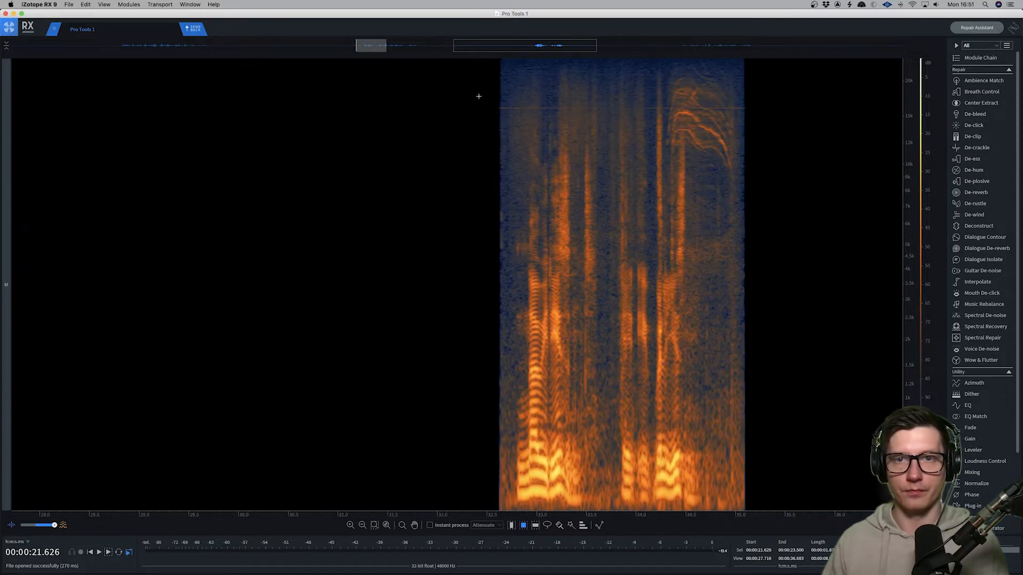
drag(663, 72, 750, 204)
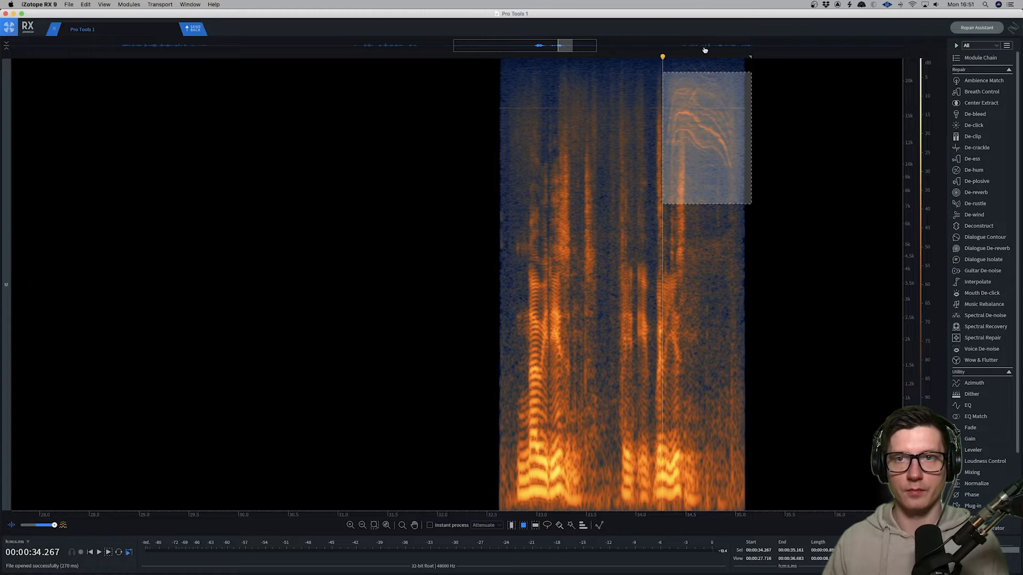
click(705, 47)
drag(570, 82, 617, 114)
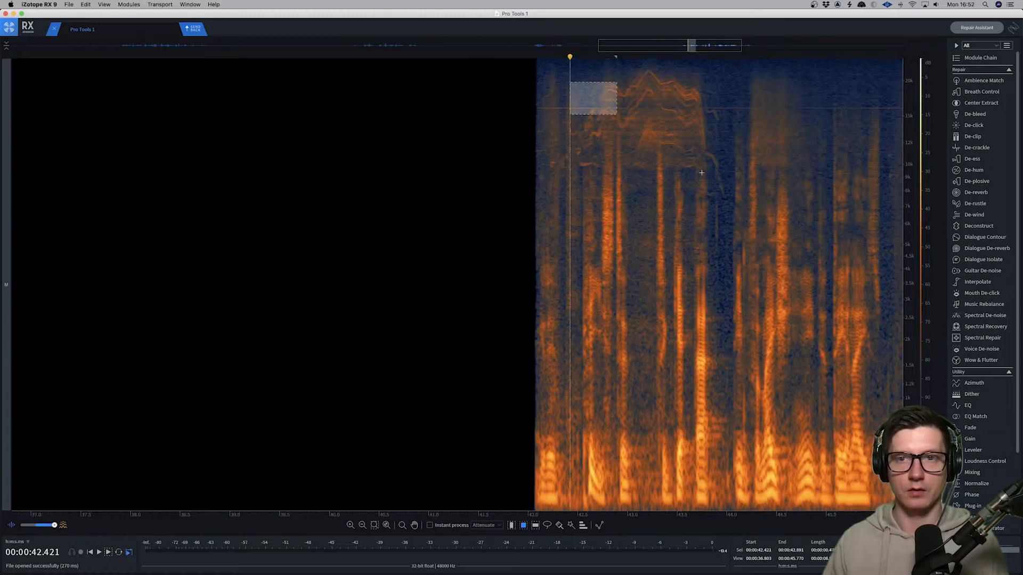
drag(692, 162, 720, 193)
click(136, 47)
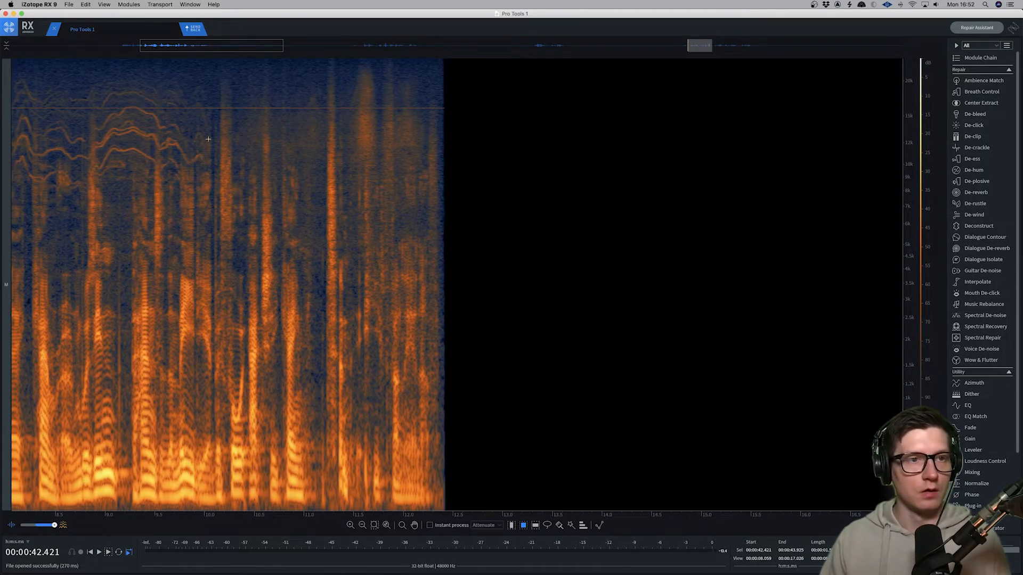
Play back the first clip twice, starting at about 7.9 s and 7.8 s, to hear the high-frequency noise.
scroll(208, 139, left, 4)
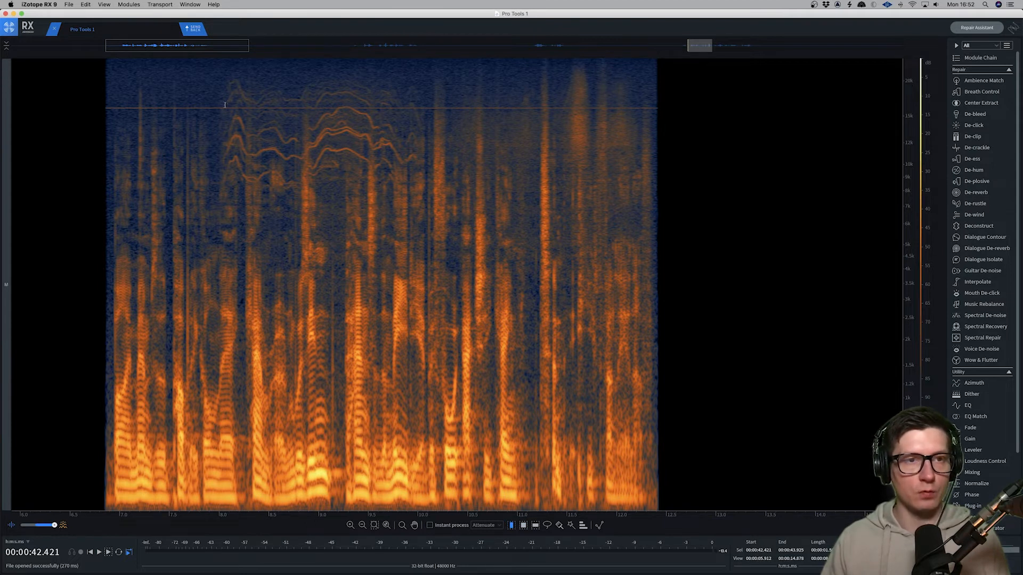
click(214, 133)
key(space)
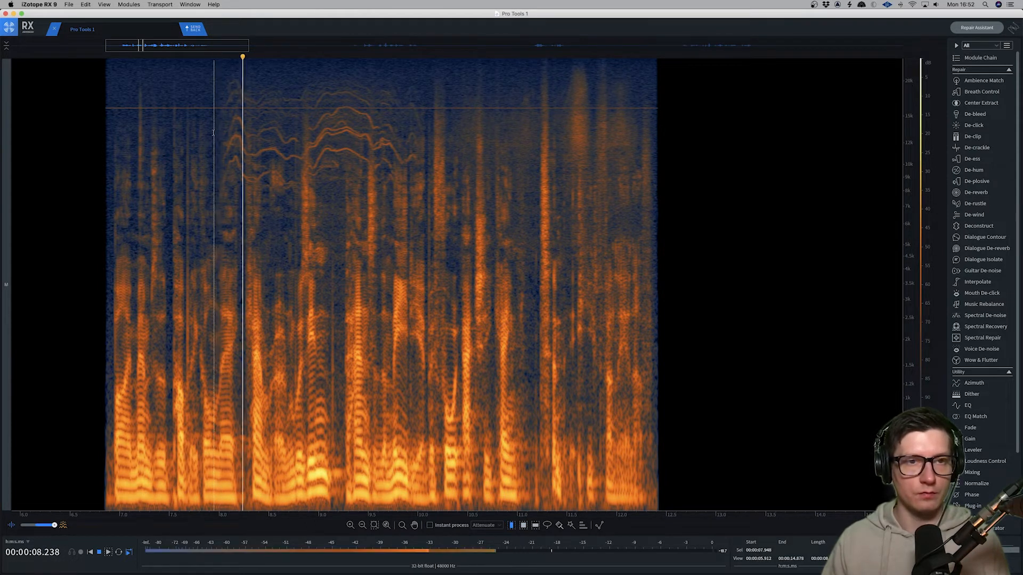
key(space)
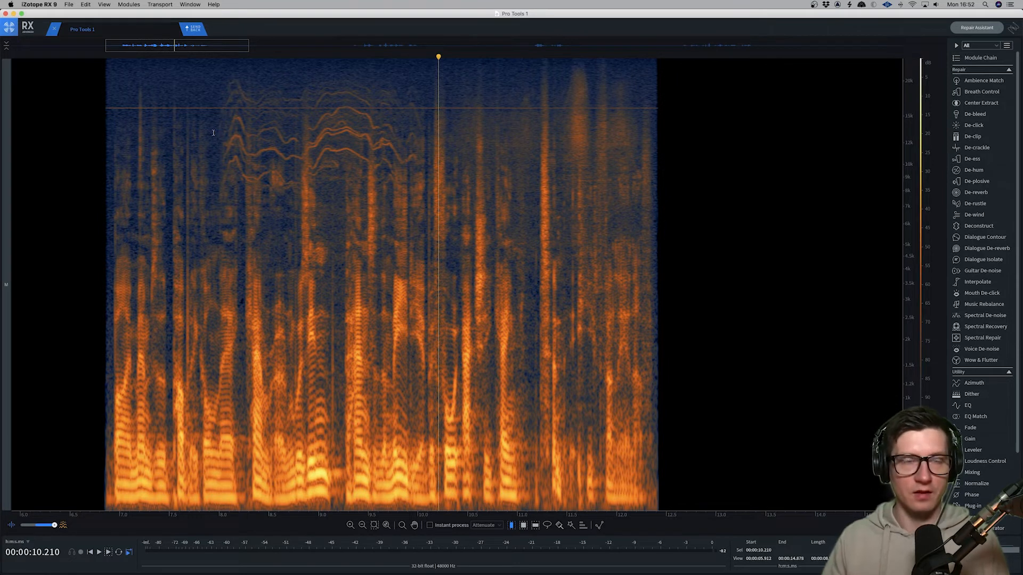
click(201, 128)
key(space)
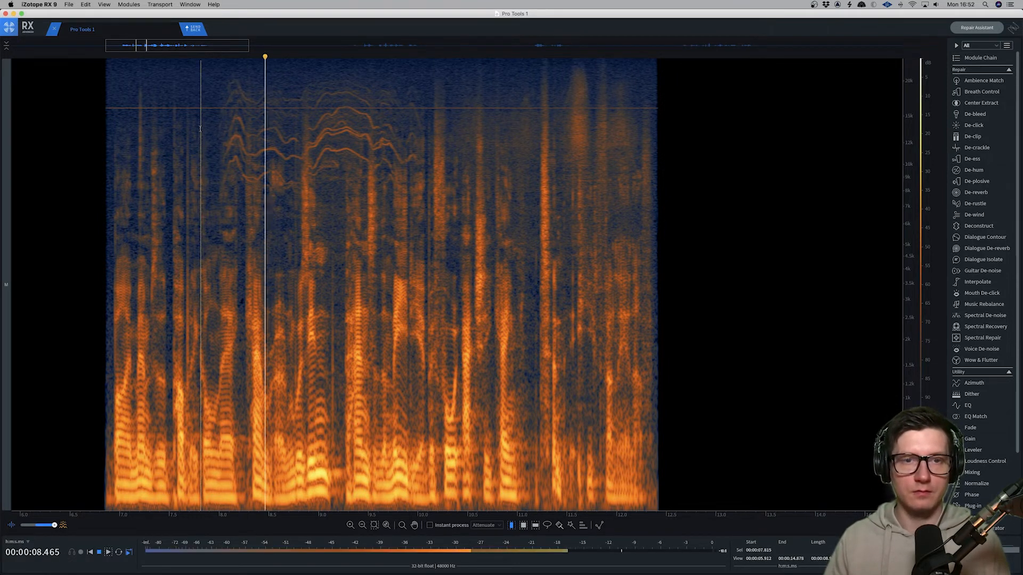
key(space)
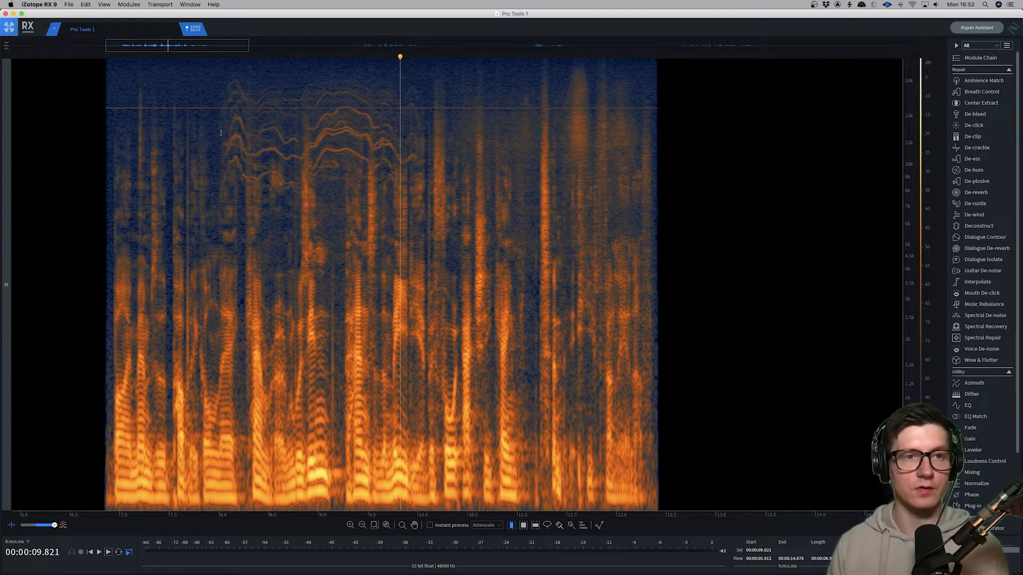
Try Dialogue Isolate on about 7.96 to 10.10 s with noise gain -5.0 dB, sensitivity 5.0 and Best quality, and undo the render.
drag(215, 149, 427, 161)
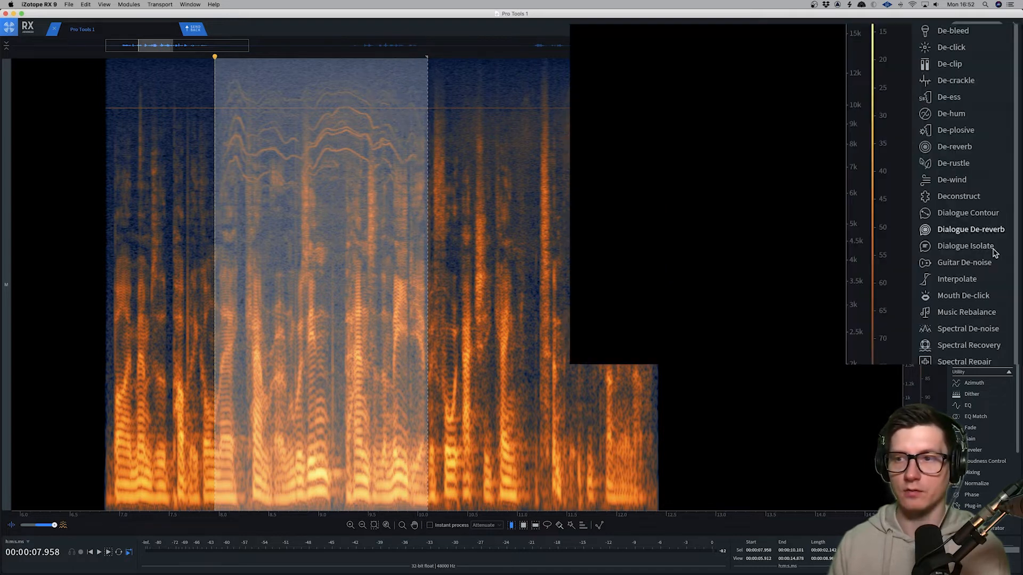
click(983, 259)
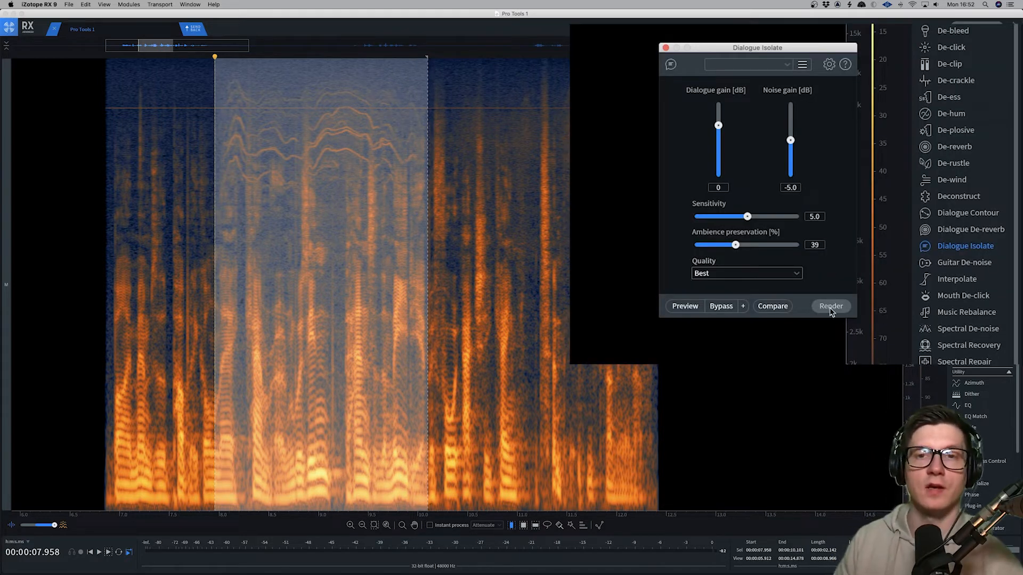
click(892, 301)
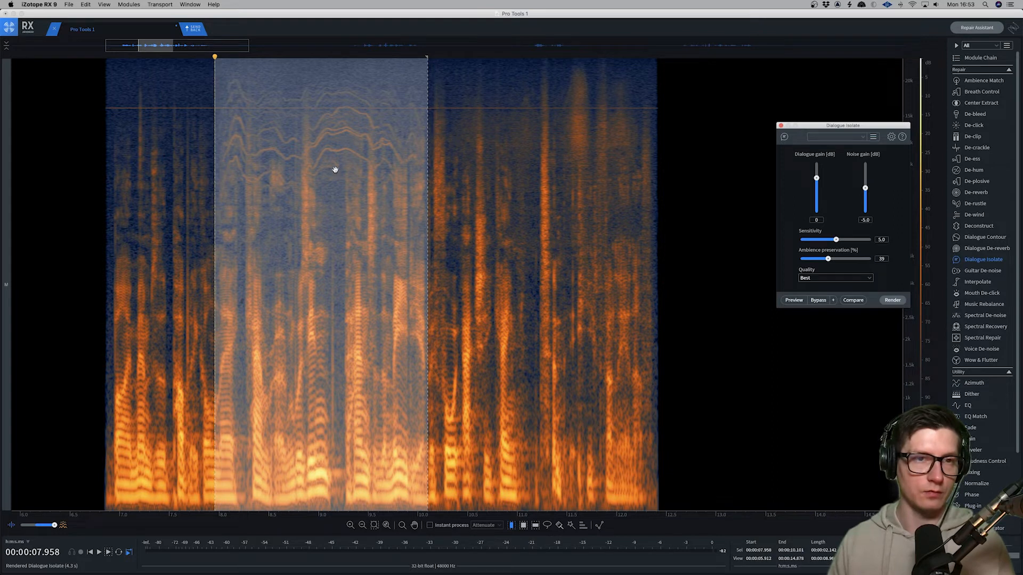
click(334, 185)
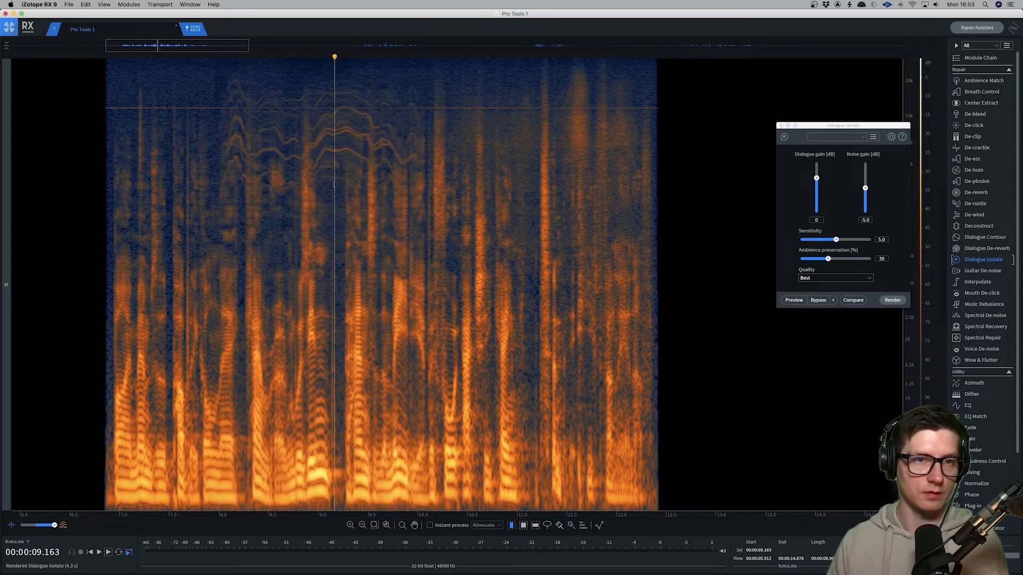
key(super+z)
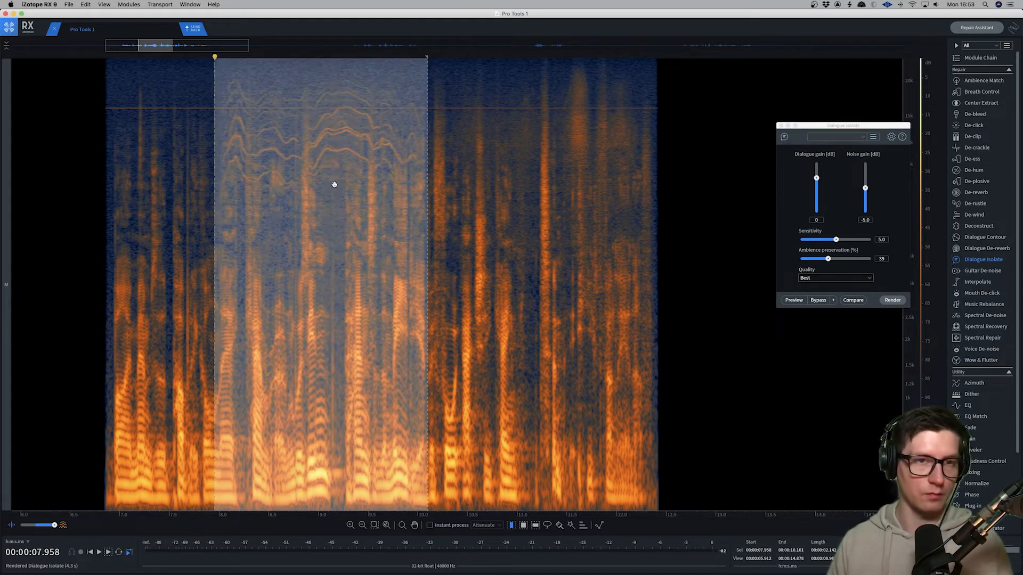
Play back the noisy section from about 8.0 s and close Dialogue Isolate.
click(215, 122)
key(space)
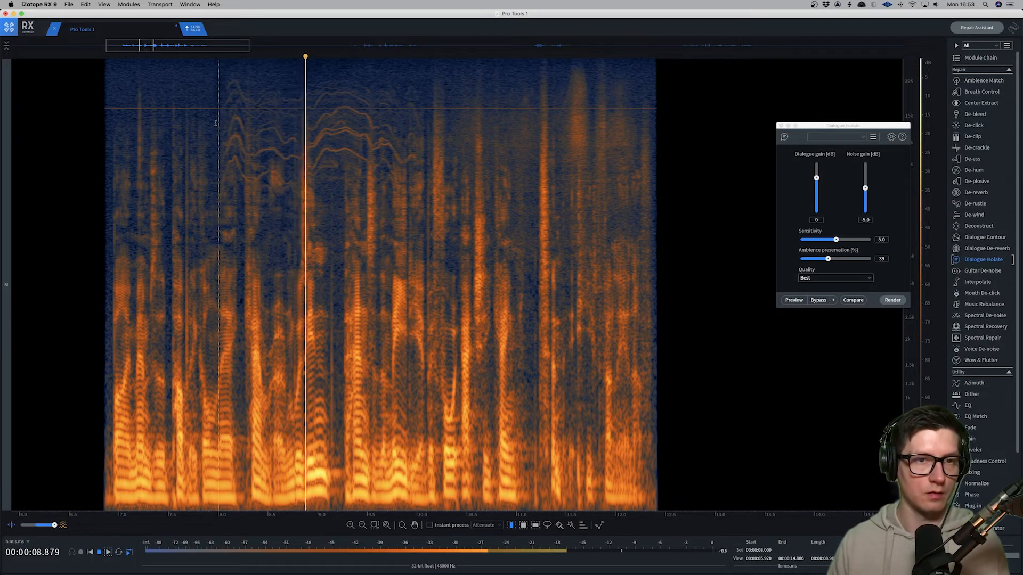
key(space)
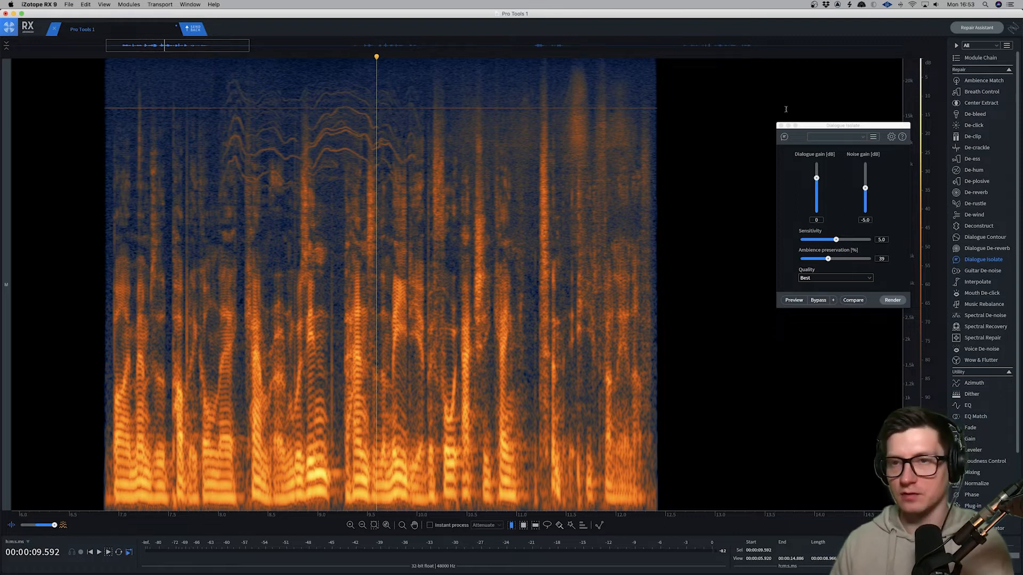
click(781, 126)
Render De-rustle at reduction strength 5.0 on about 7.9 to 10.2 s above about 7 kHz, and play the section back.
click(972, 205)
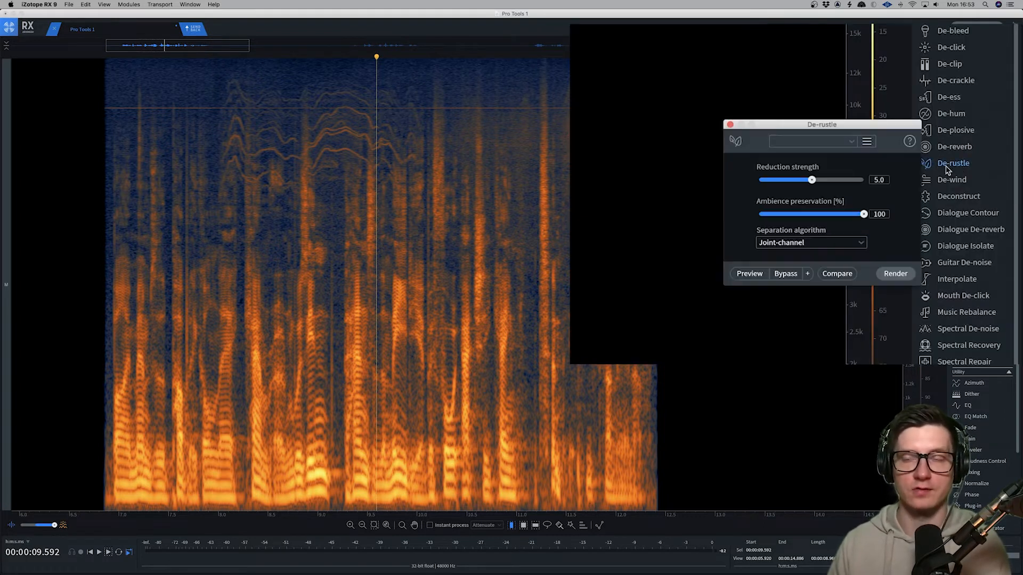
drag(811, 127, 680, 119)
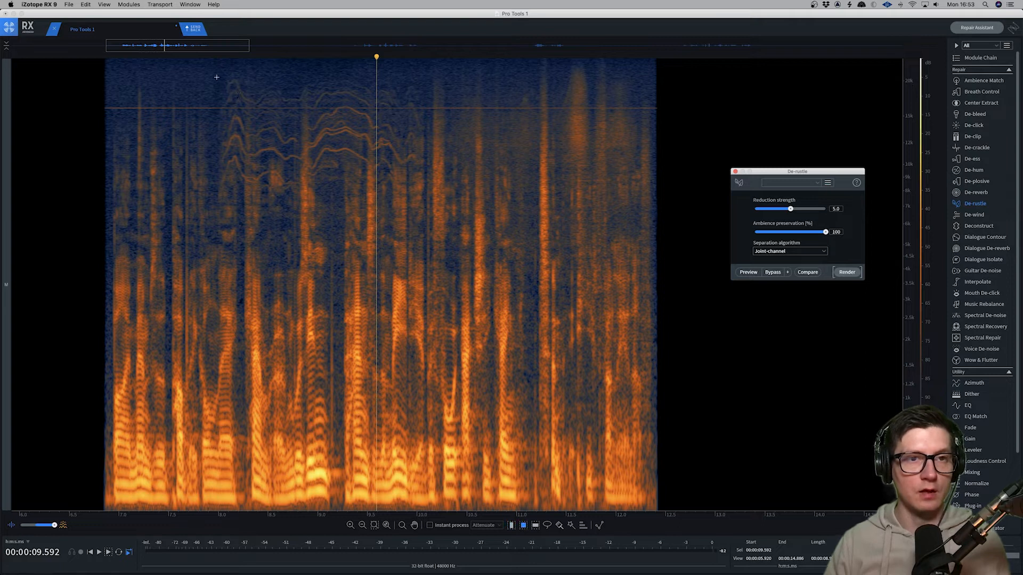
drag(208, 71, 437, 206)
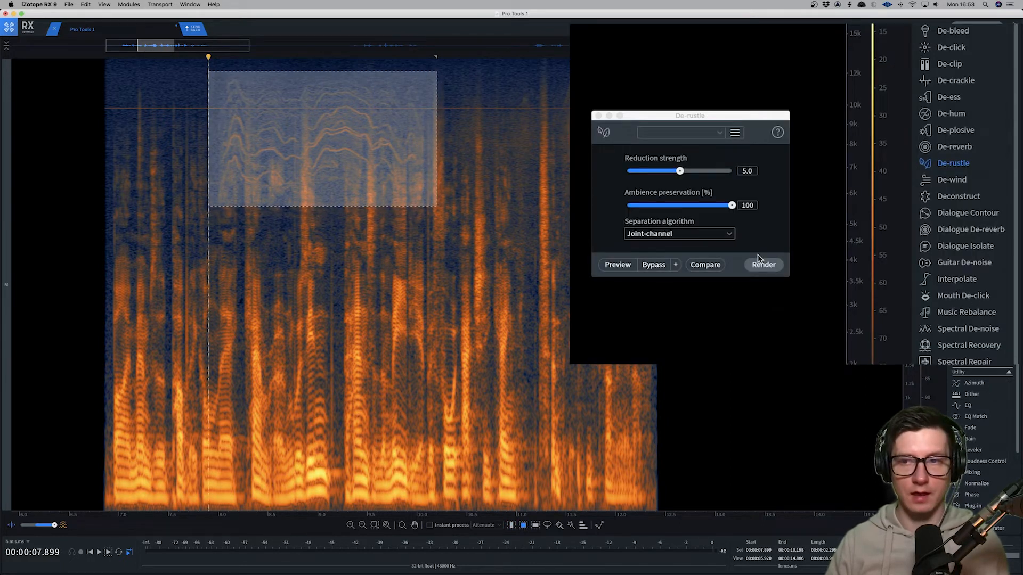
click(762, 266)
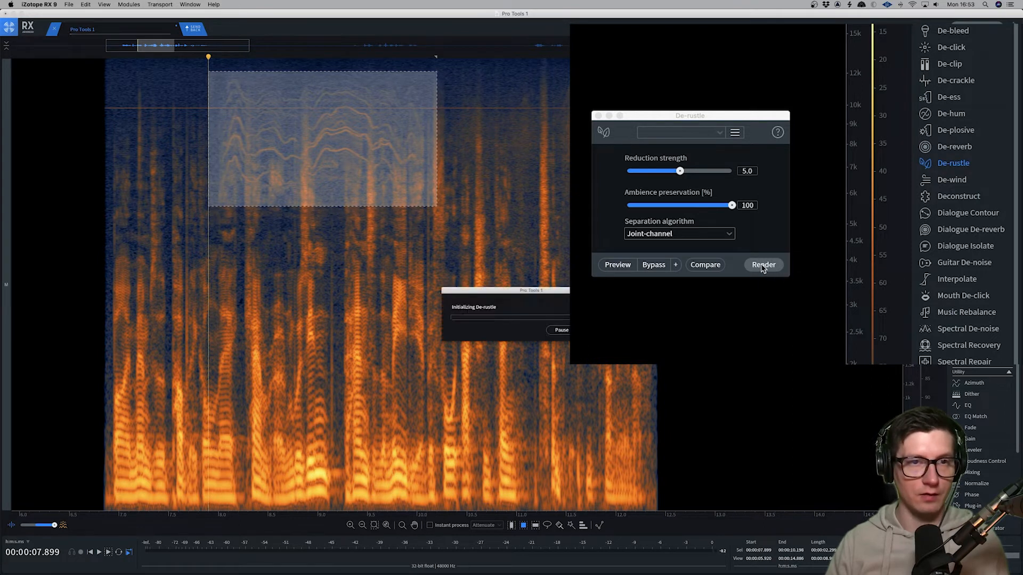
click(762, 265)
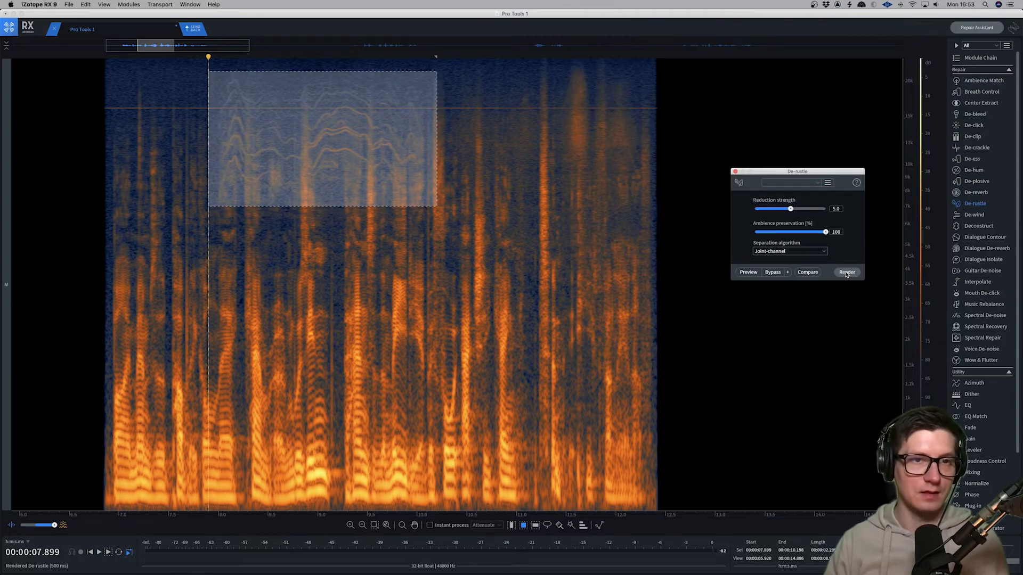
click(188, 136)
key(space)
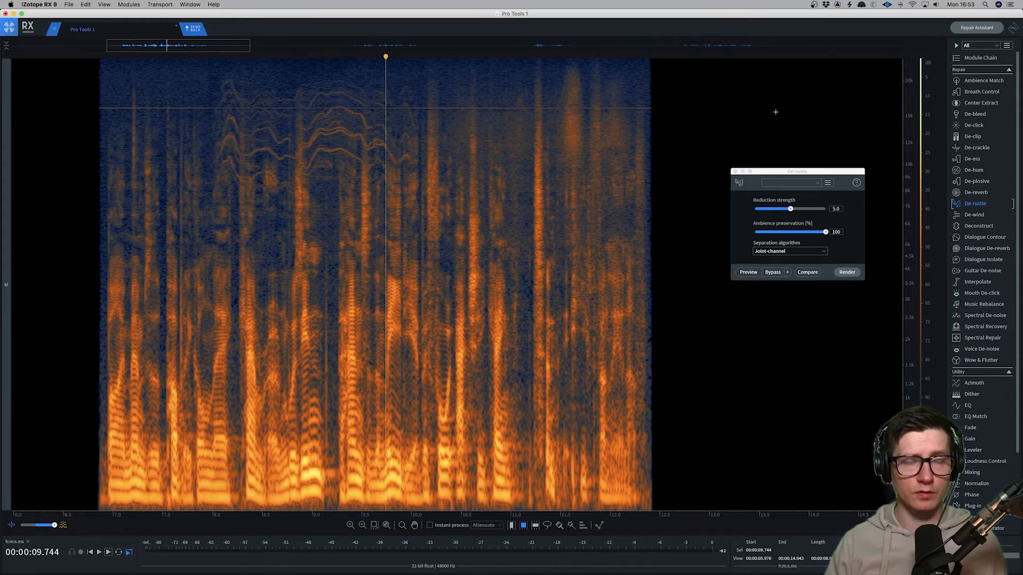
Paint a brush selection along the lowest wavy noise trace from about 8.03 to 8.80 s.
scroll(243, 156, up, 2)
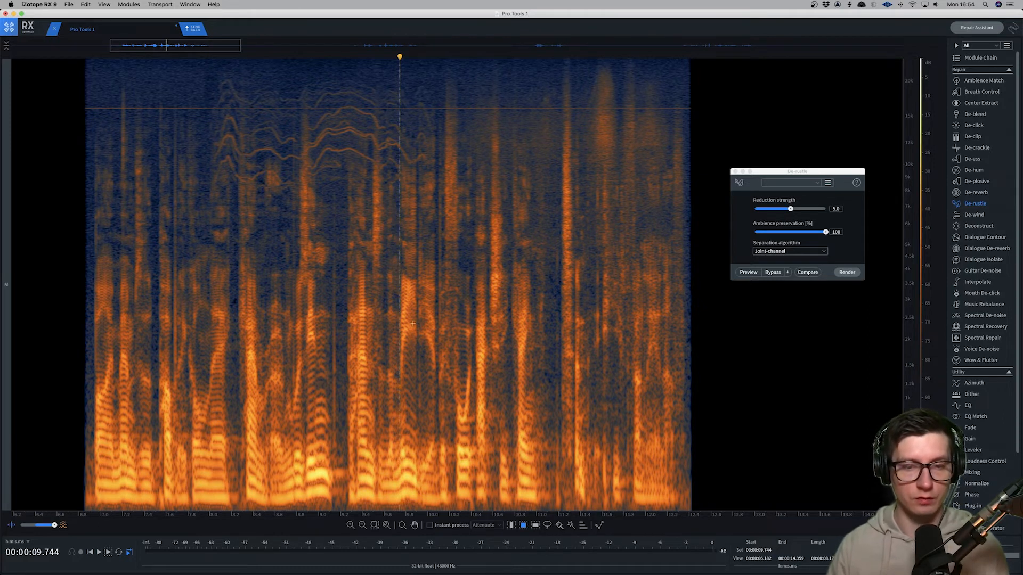
click(560, 524)
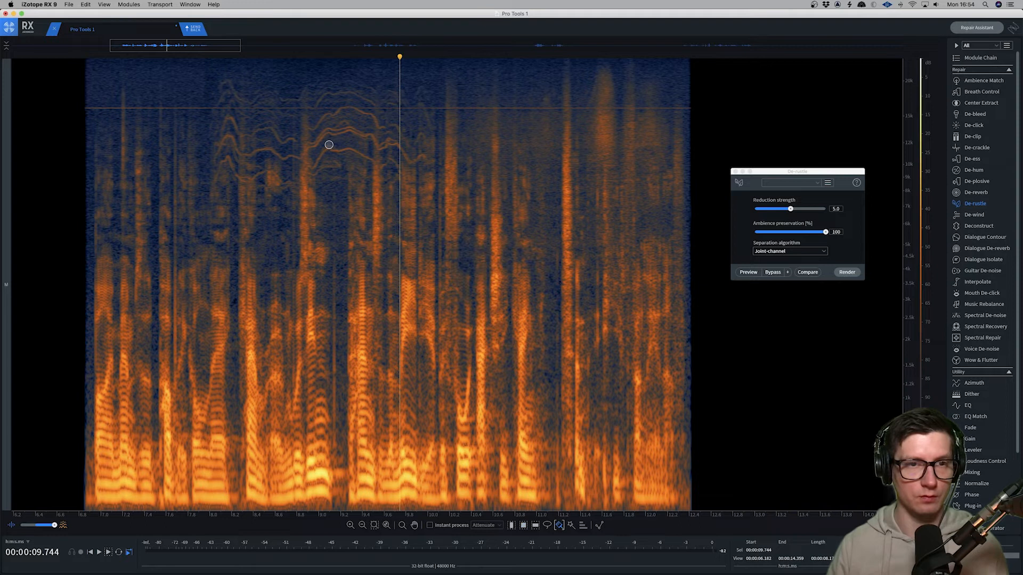
click(218, 165)
mouse_move(233, 169)
mouse_down()
mouse_move(245, 183)
mouse_move(296, 182)
mouse_up()
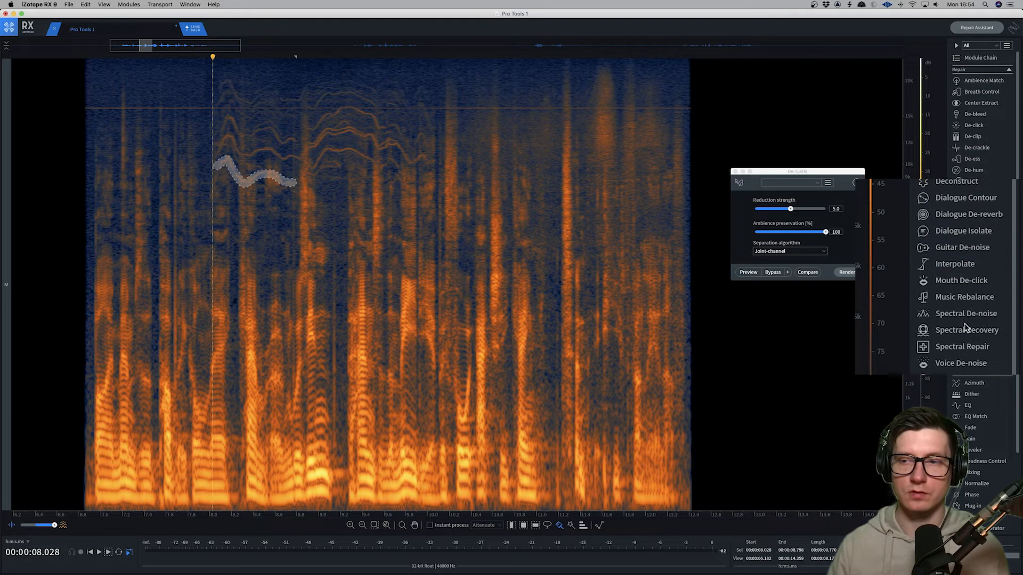
Review the Attenuate and Replace modes of Spectral Repair, and attenuate the painted noise trace.
click(958, 348)
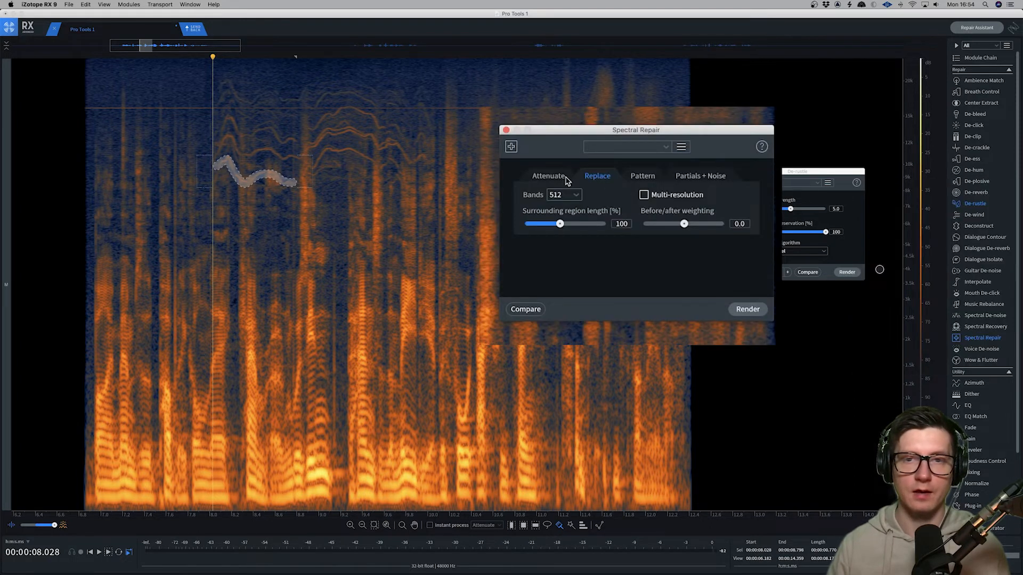
click(538, 178)
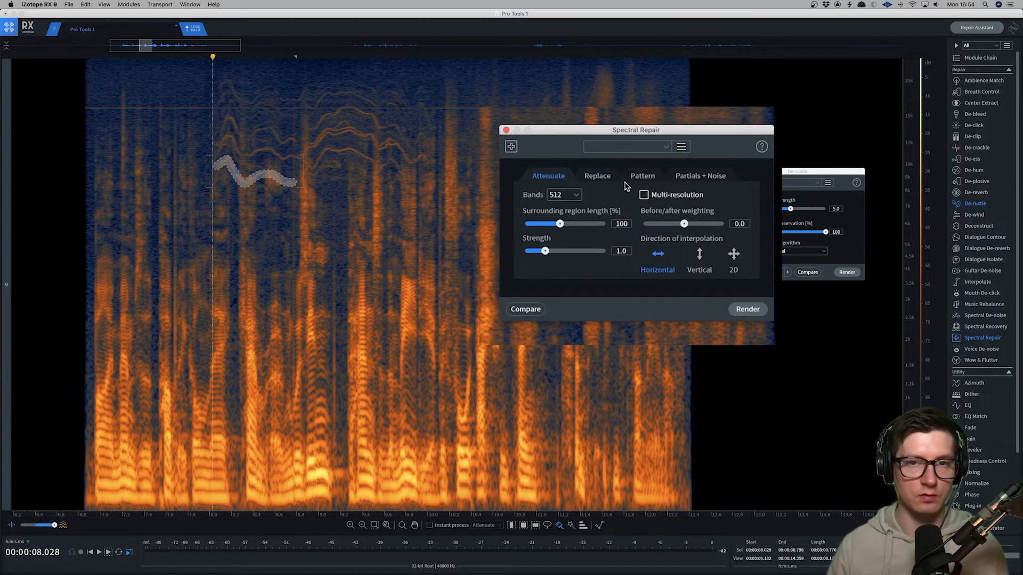
click(606, 180)
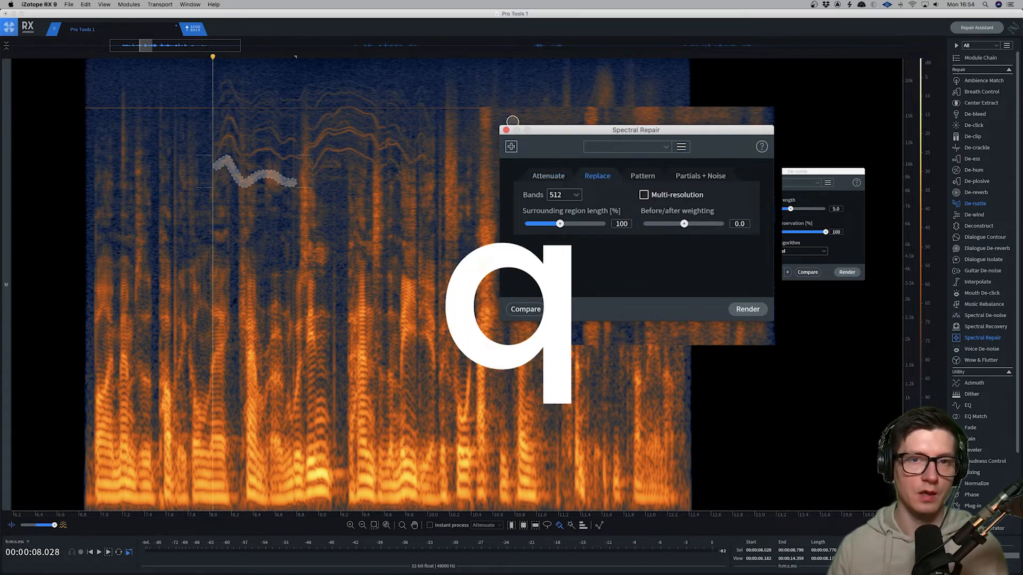
click(508, 152)
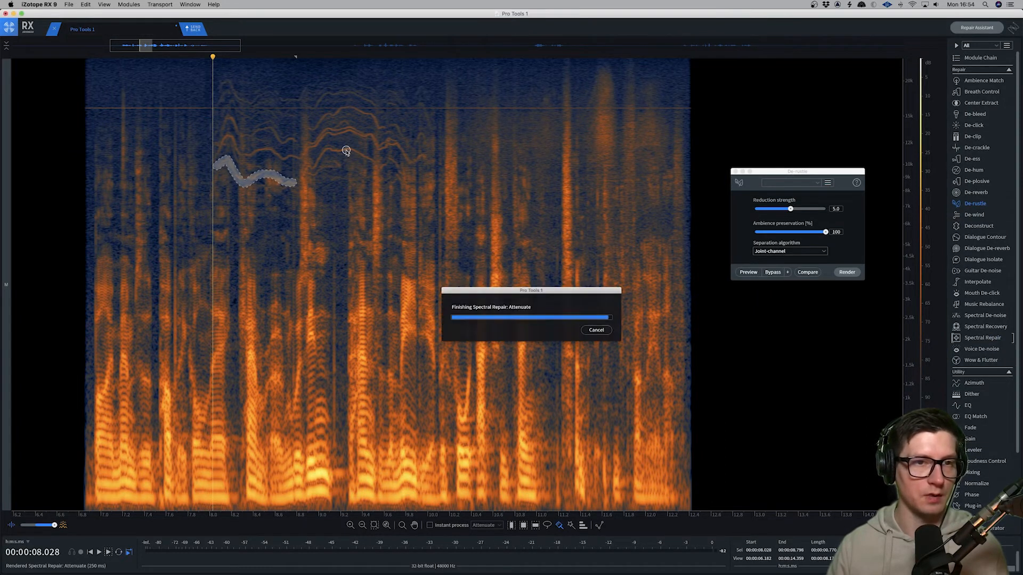
Paint a combined brush selection along the remaining wavy noise traces from about 8.04 to 10.02 s.
click(247, 119)
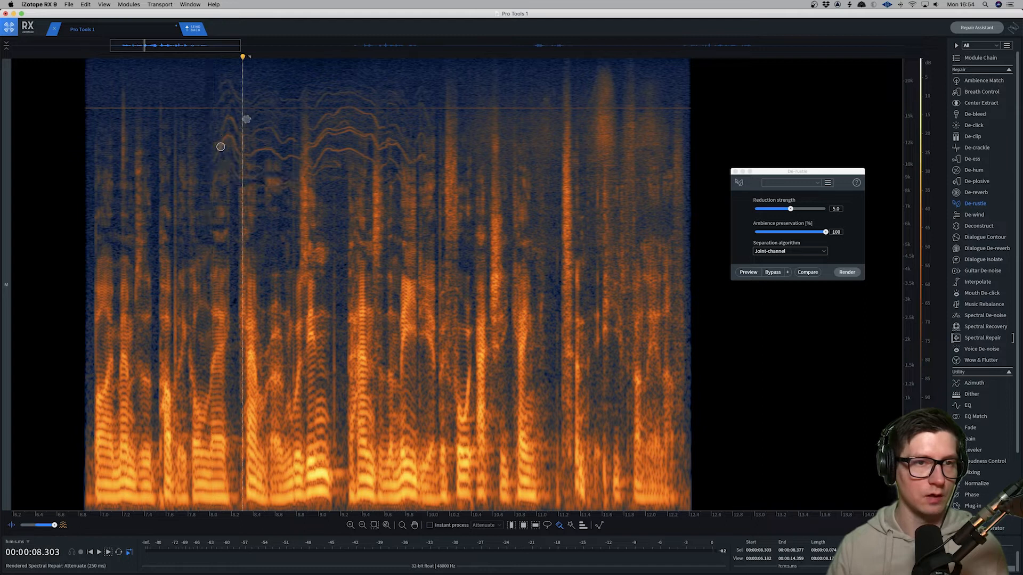
mouse_move(219, 132)
mouse_down()
mouse_move(231, 118)
mouse_move(297, 139)
mouse_move(218, 153)
mouse_move(230, 131)
mouse_move(239, 150)
mouse_move(286, 158)
mouse_move(341, 130)
mouse_move(427, 158)
mouse_up()
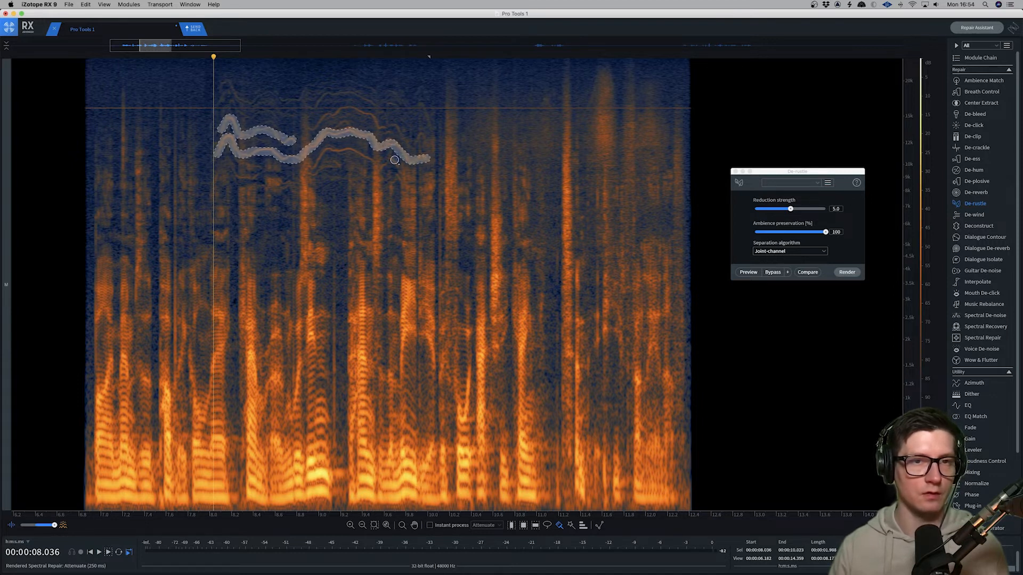
mouse_move(312, 168)
mouse_down()
mouse_move(343, 148)
mouse_move(375, 164)
mouse_up()
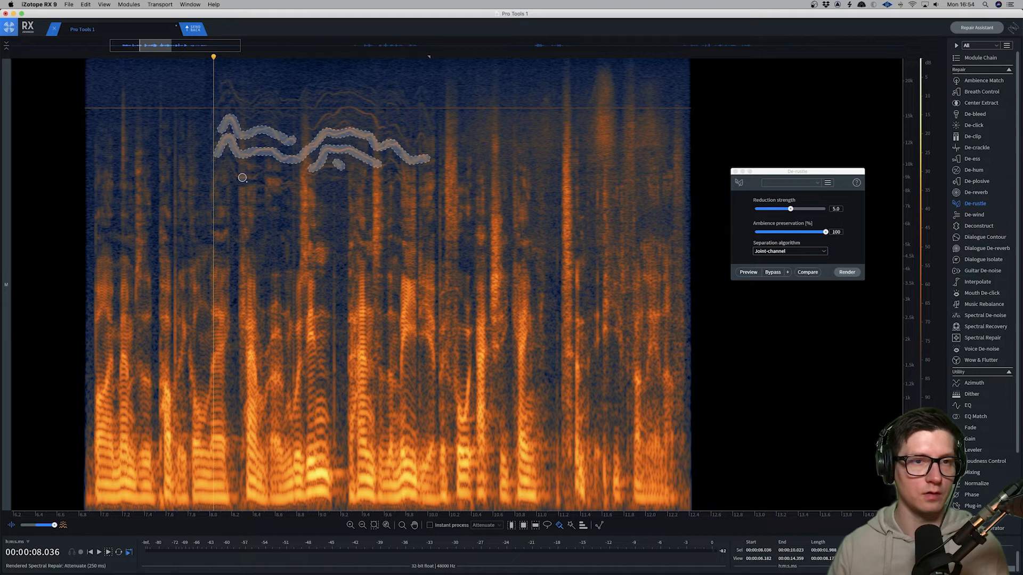
drag(237, 178, 264, 171)
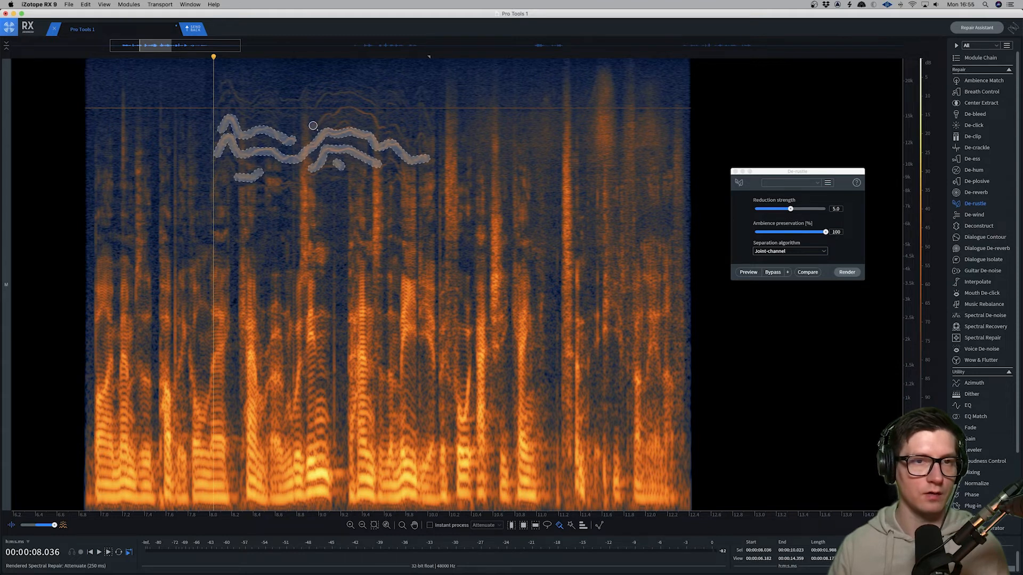
mouse_move(308, 126)
mouse_down()
mouse_move(353, 106)
mouse_move(382, 128)
mouse_up()
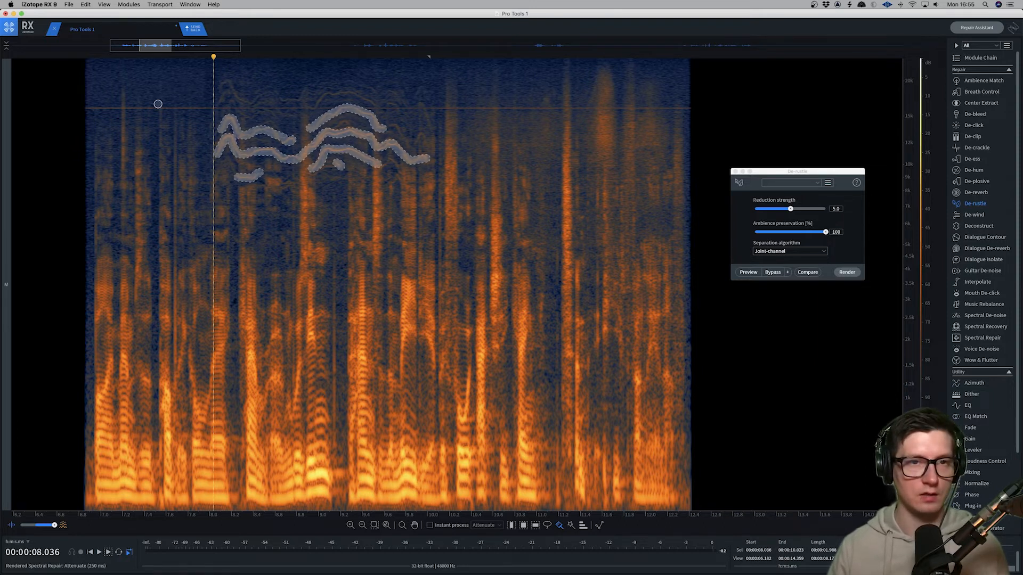
Attenuate the painted traces repeatedly with Spectral Repair, and play the section back from about 7.95 s.
key(super+r)
key(super+r)
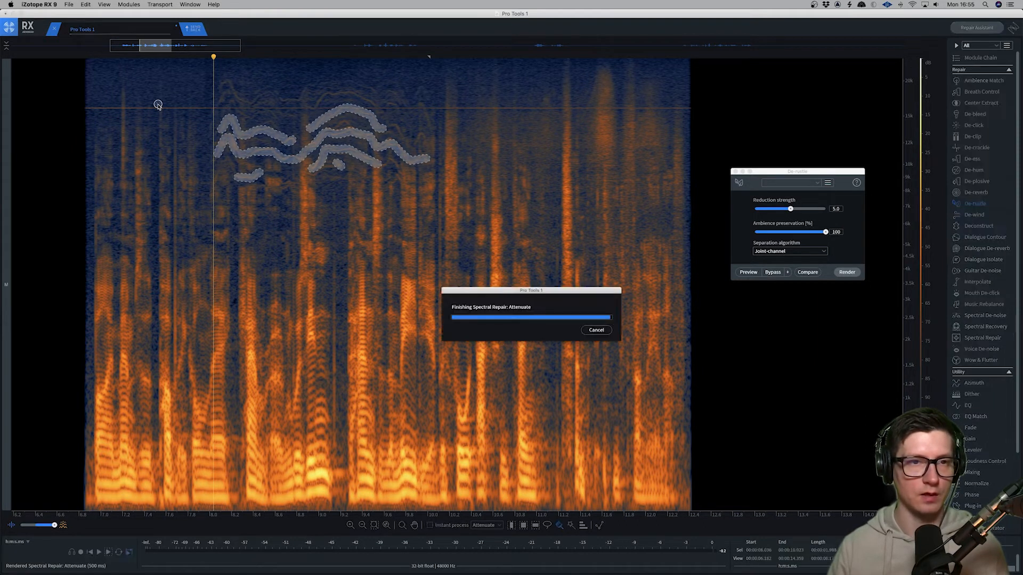
key(super+r)
key(super+r)
key(t)
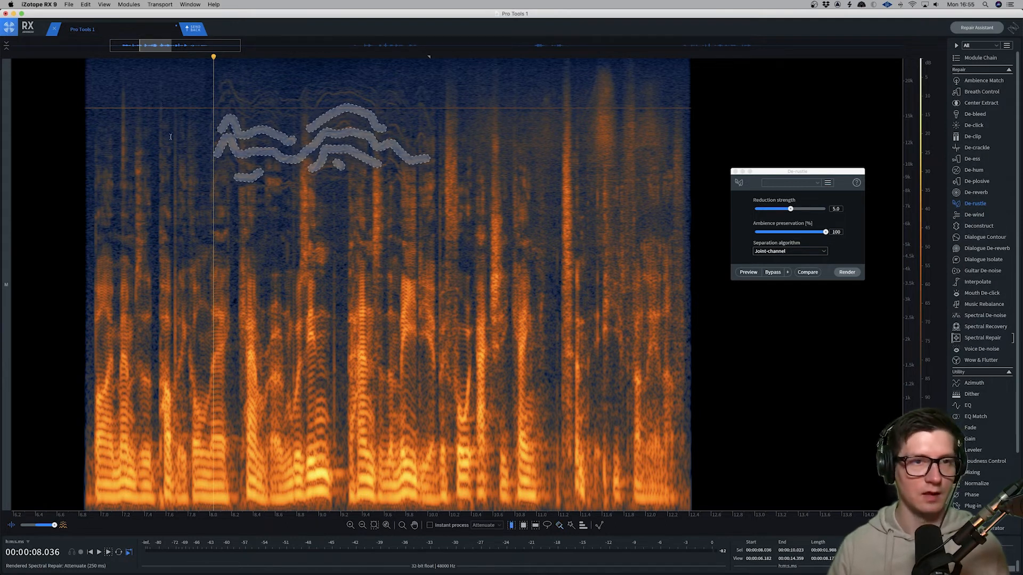
click(171, 118)
click(204, 139)
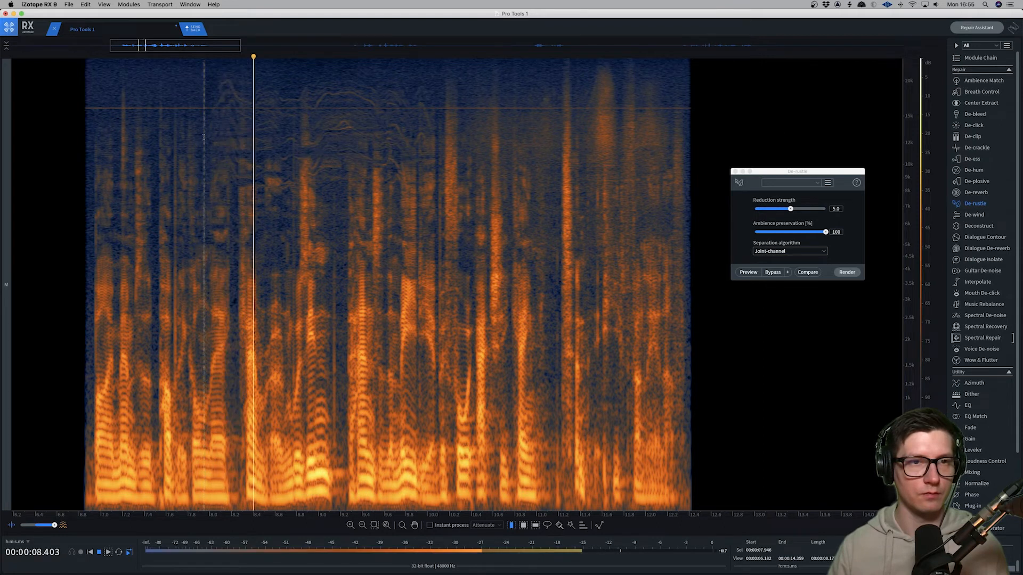
key(space)
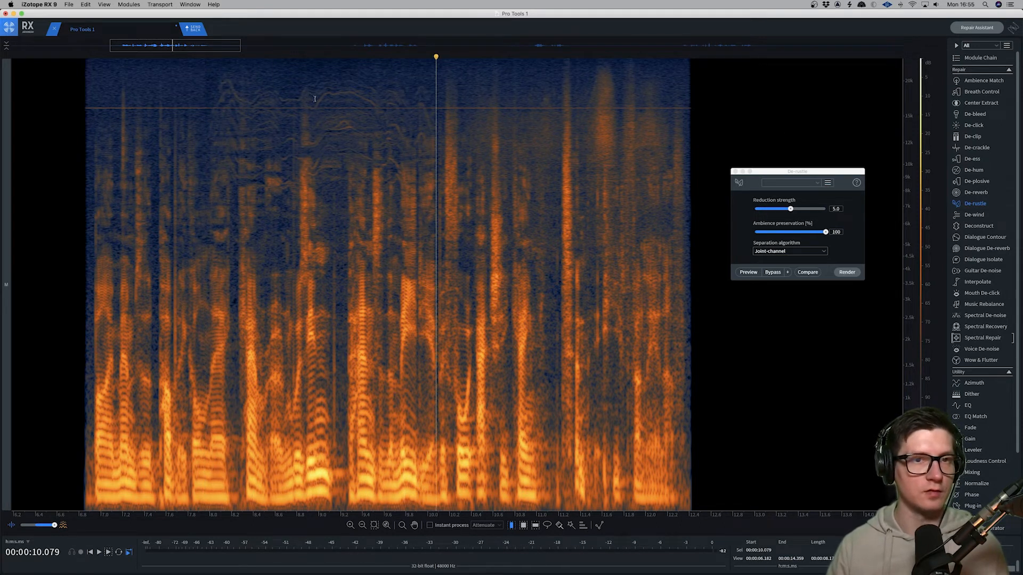
Brush over the residual high-frequency noise traces between about 8.9 and 9.6 s and attenuate them with Spectral Repair.
drag(309, 106, 318, 103)
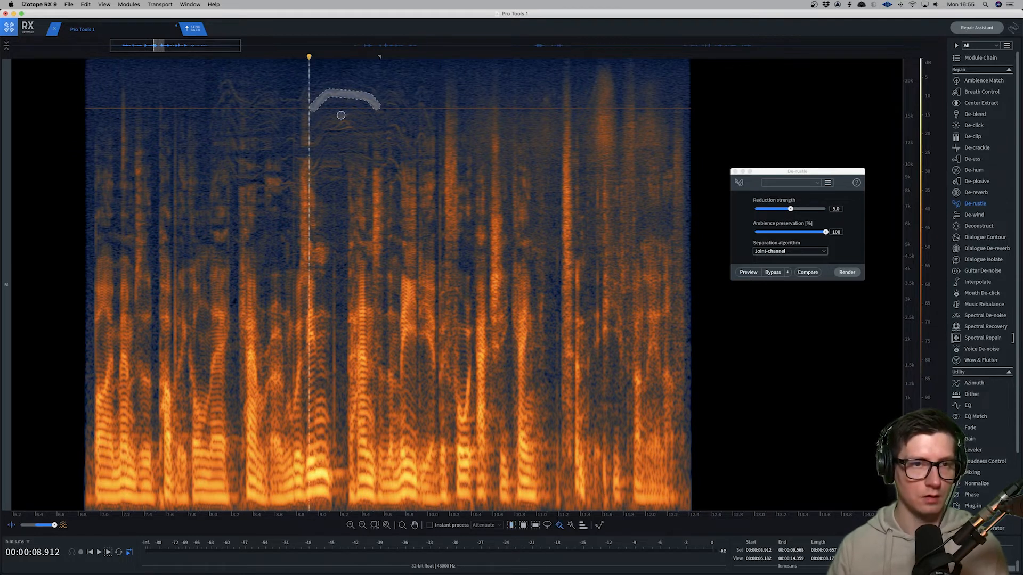
drag(318, 134, 355, 127)
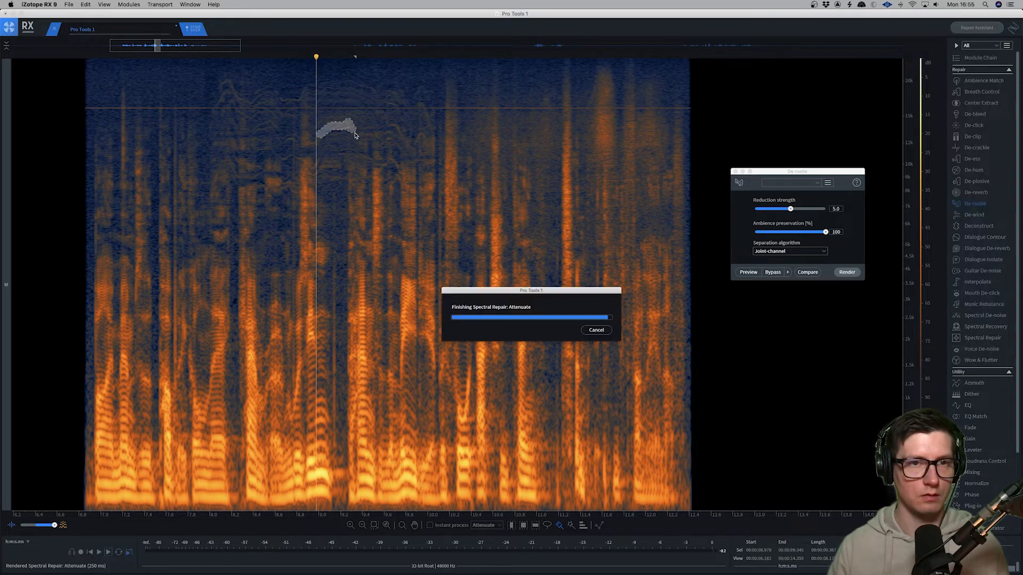
drag(284, 141, 290, 144)
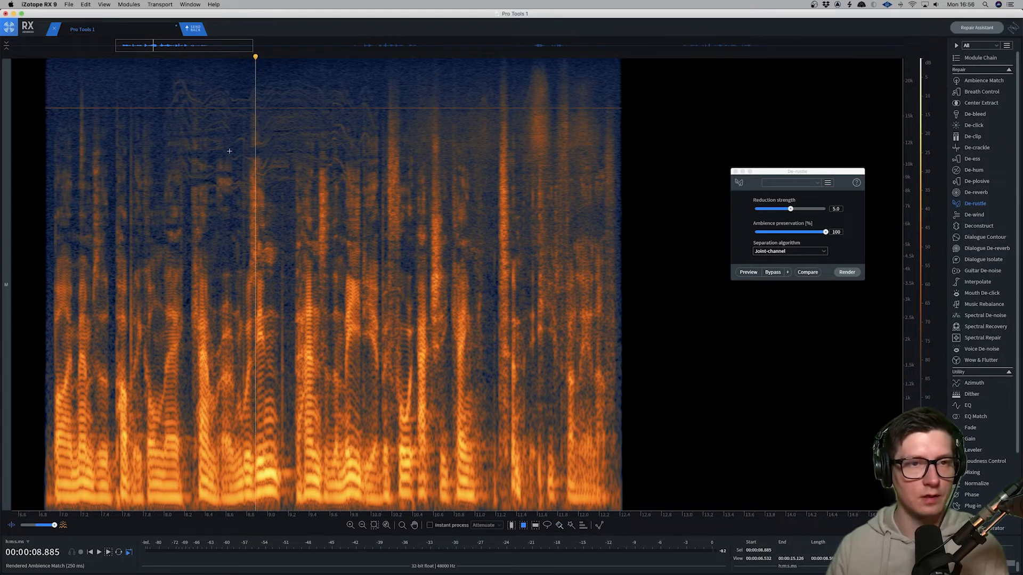
Learn an Ambience Match profile from the speech-free stretch at about 46.43 to 47.20 s.
drag(253, 43, 377, 42)
scroll(453, 118, right, 10)
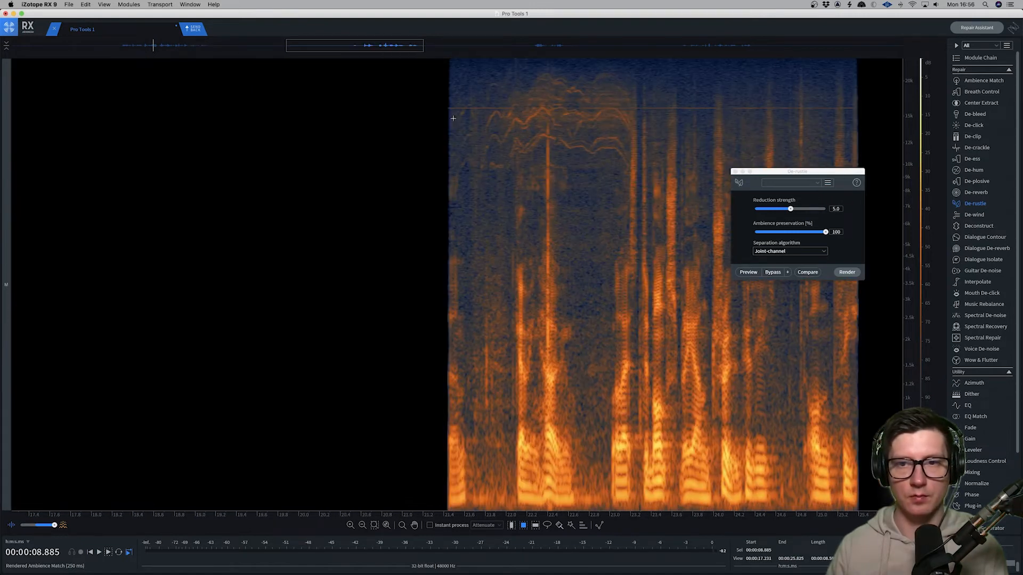
click(561, 44)
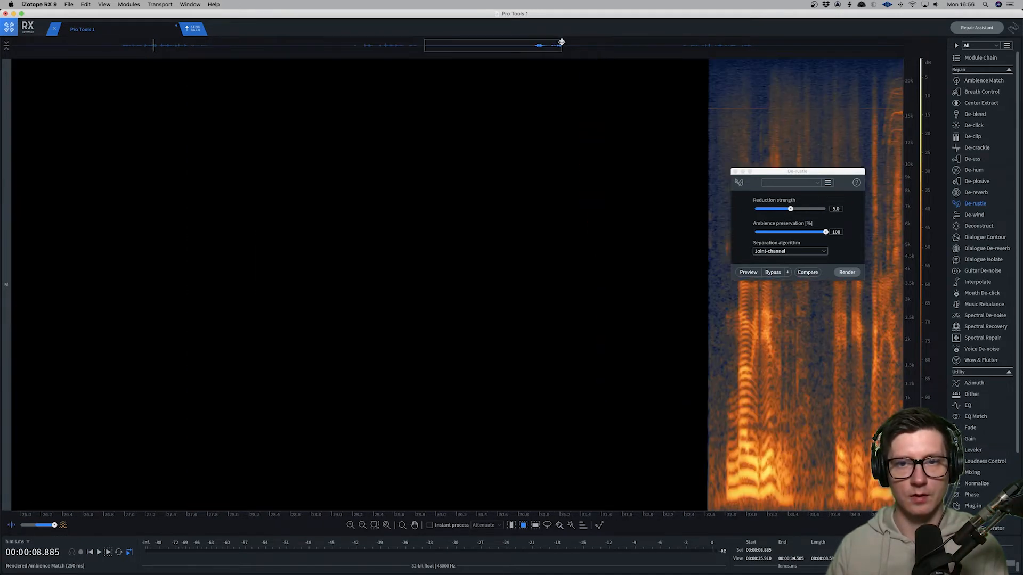
click(751, 47)
scroll(643, 94, right, 7)
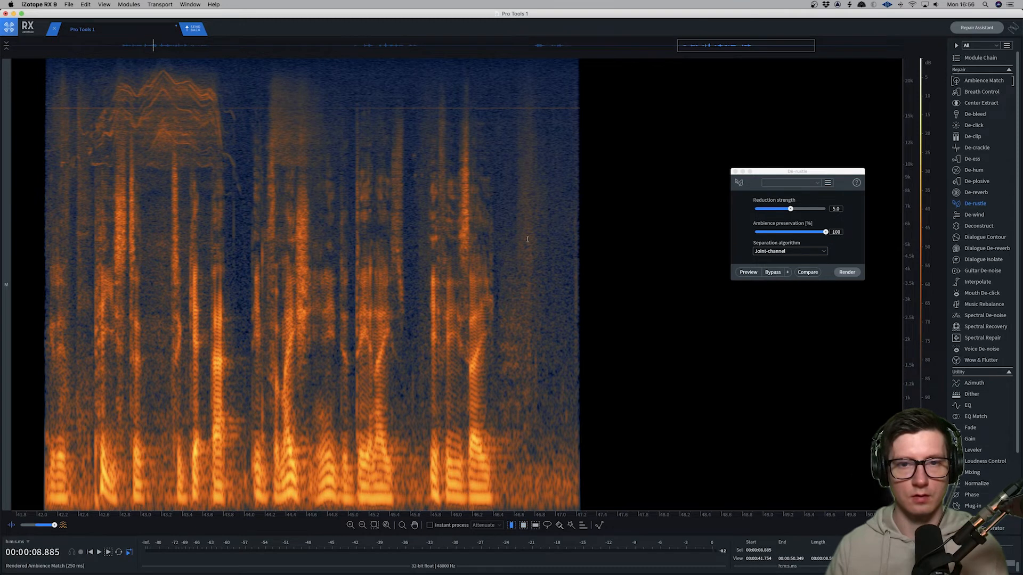
drag(496, 250, 577, 249)
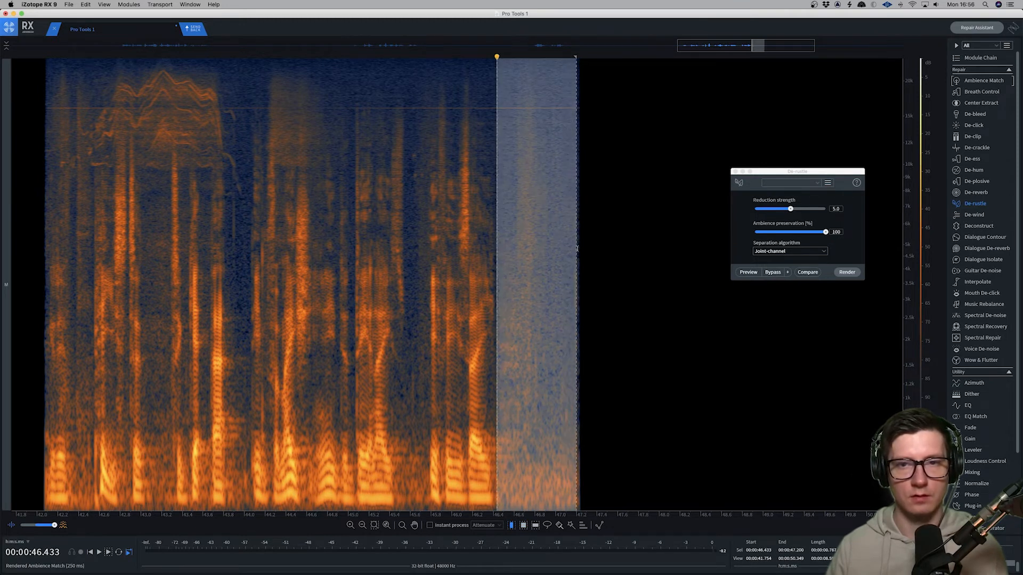
click(1009, 81)
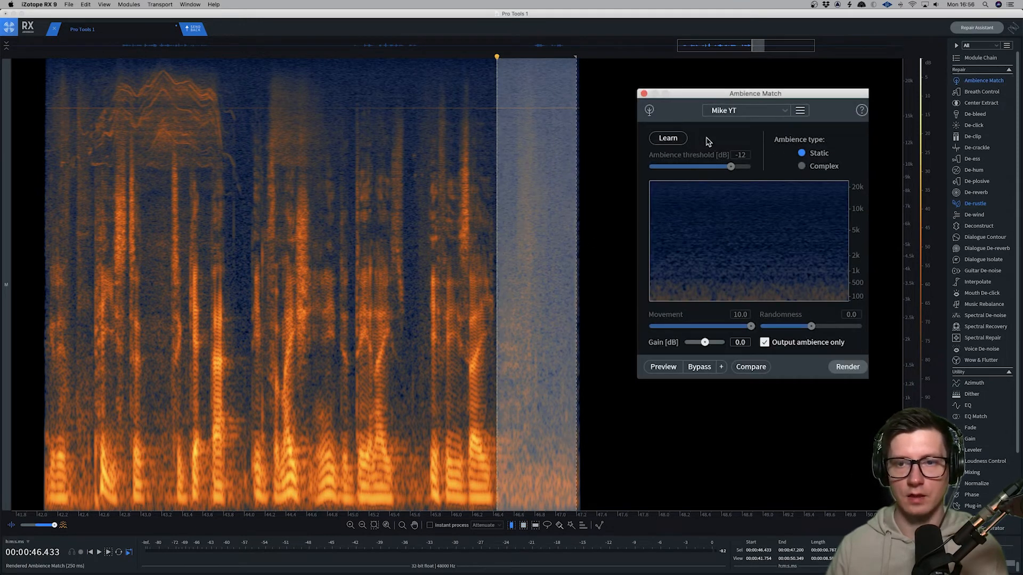
click(670, 141)
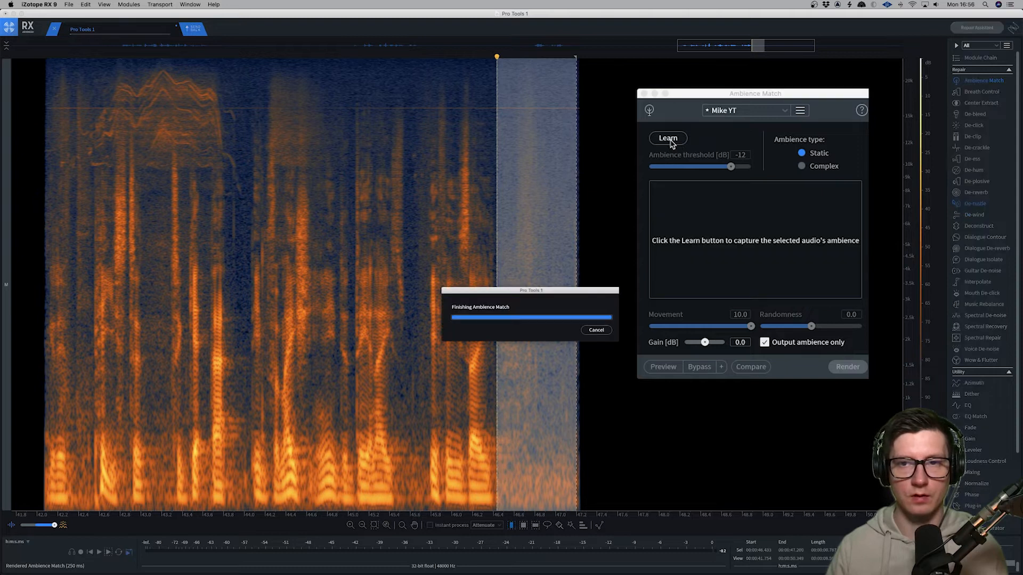
click(443, 331)
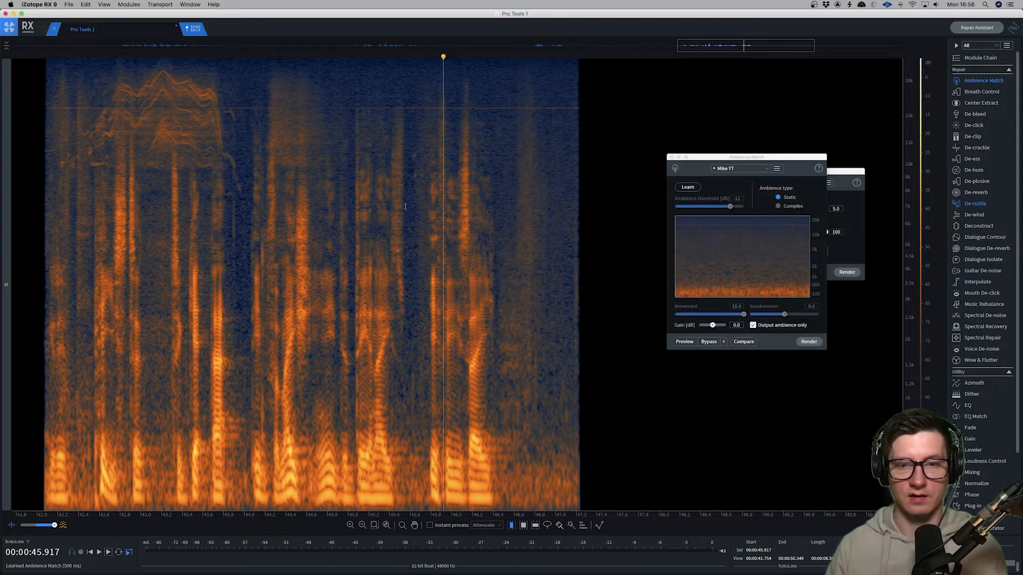
Close Ambience Match and fill small noise patches at about 8.67 to 8.72 s with the learned ambience.
click(158, 45)
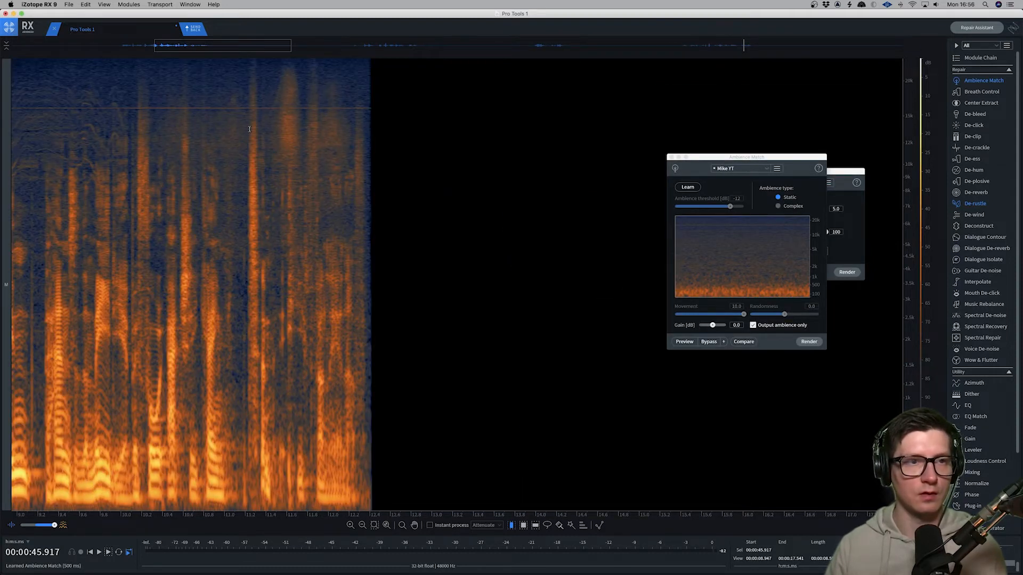
scroll(249, 129, left, 5)
scroll(307, 120, up, 2)
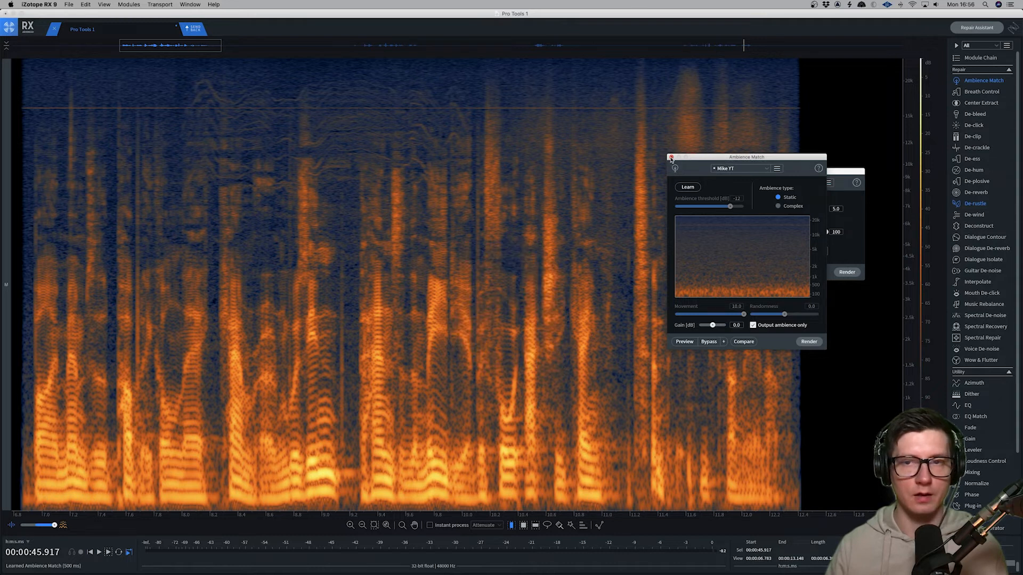
click(671, 157)
scroll(227, 146, up, 2)
scroll(227, 145, up, 2)
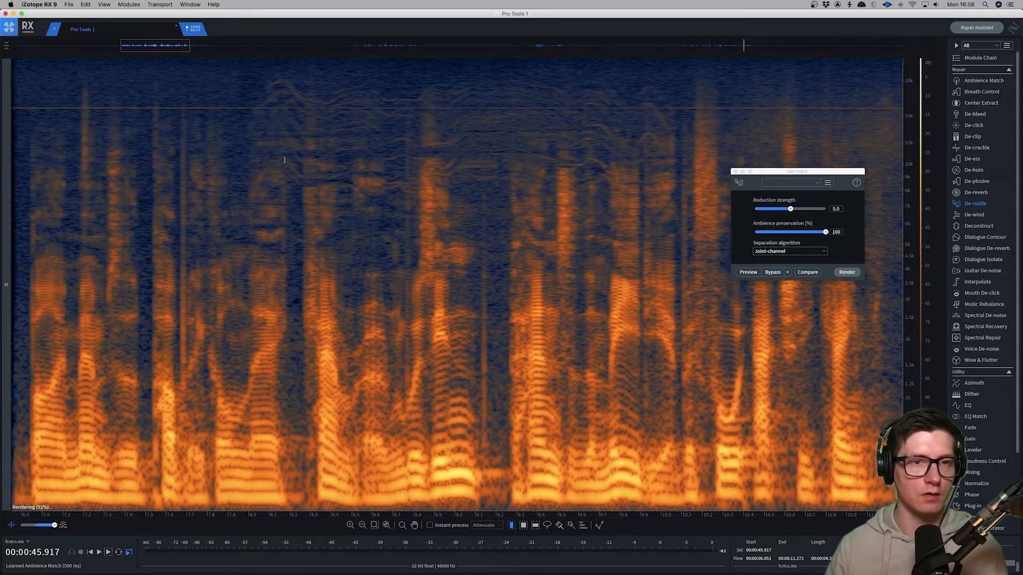
drag(420, 177, 434, 196)
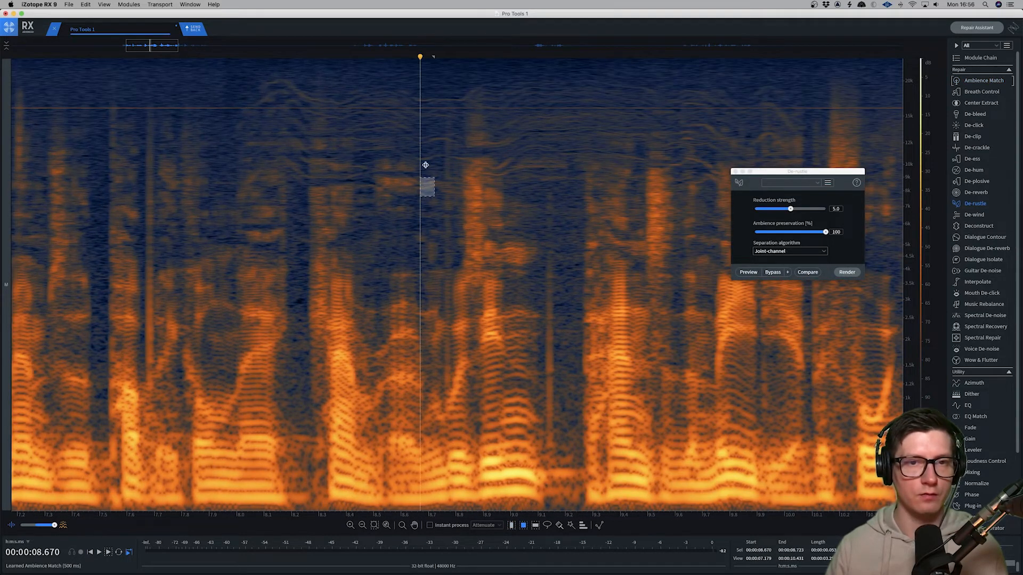
drag(422, 152, 434, 169)
key(super+r)
click(318, 167)
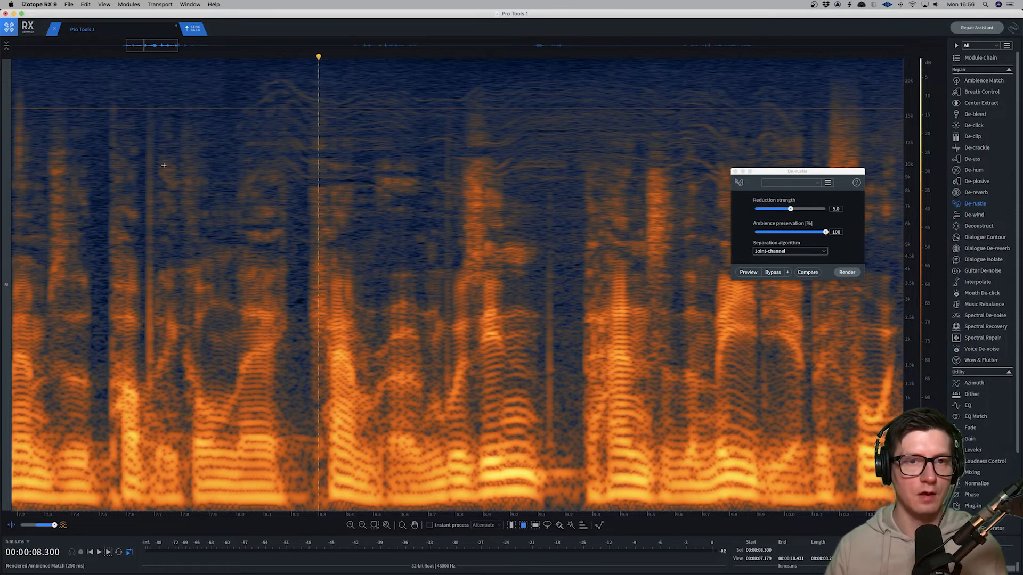
Fill the noise patches at about 8.43 to 8.53 s and 8.20 to 8.26 s with the learned ambience.
key(super+r)
mouse_move(355, 163)
mouse_down()
mouse_move(370, 176)
mouse_move(356, 184)
mouse_move(383, 190)
mouse_up()
key(super+r)
drag(291, 129, 310, 184)
key(super+r)
key(super+r)
key(super+r)
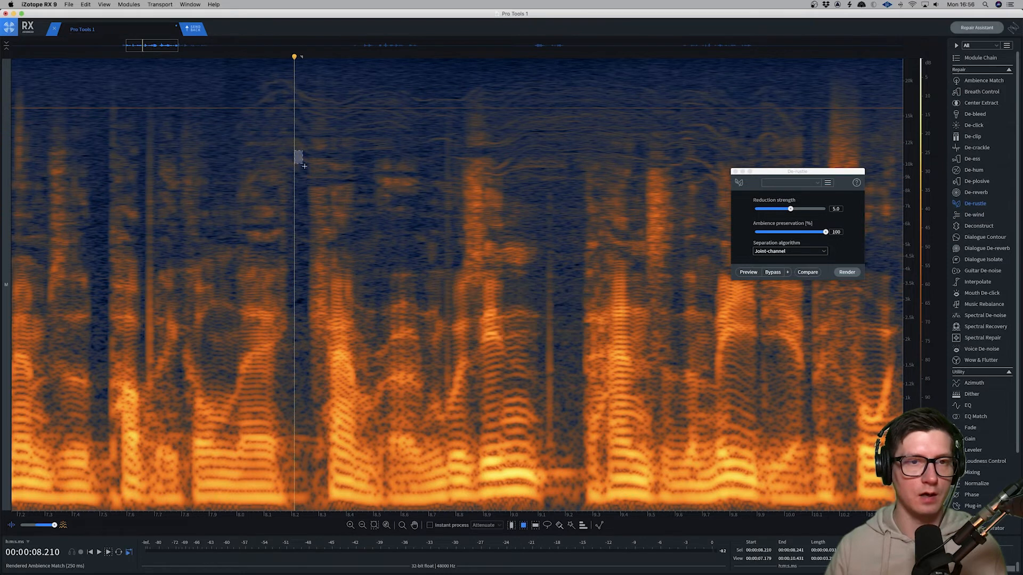
click(276, 150)
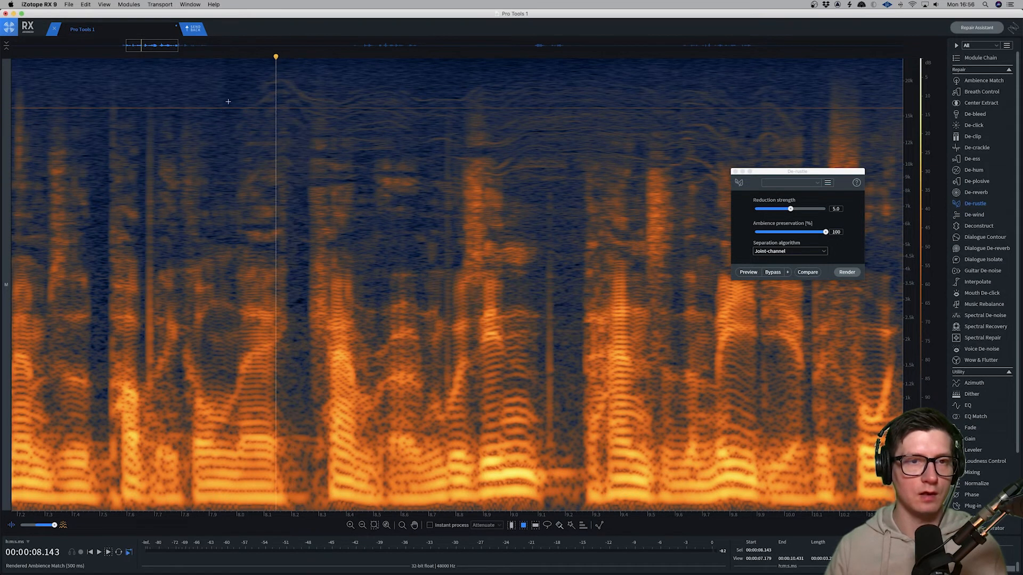
Set the Ambience Match gain to -3.4 dB and render it on the high-frequency strip at about 8.20 to 8.26 s.
drag(291, 81, 305, 193)
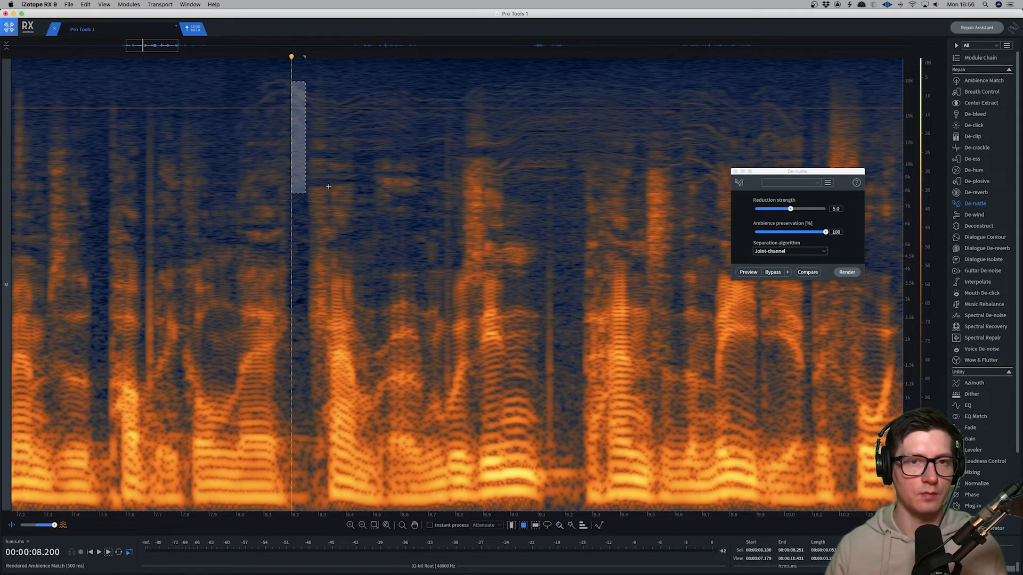
click(972, 80)
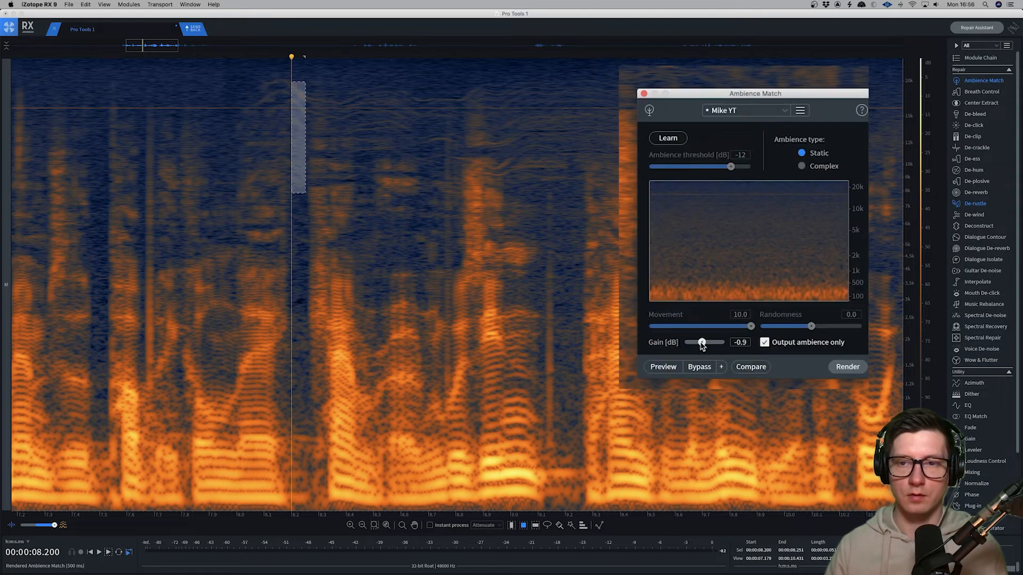
click(446, 192)
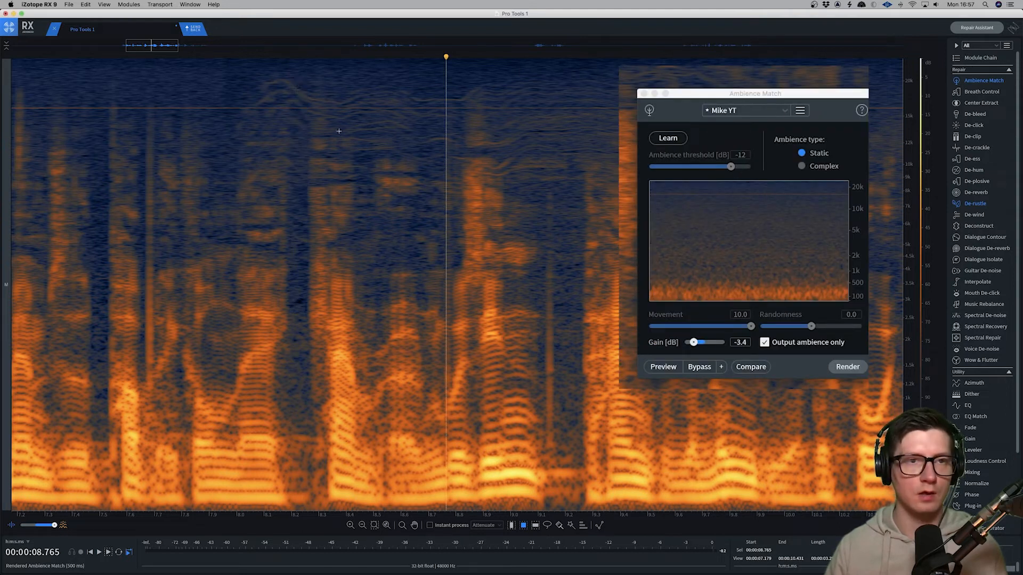
drag(291, 77, 309, 204)
key(Return)
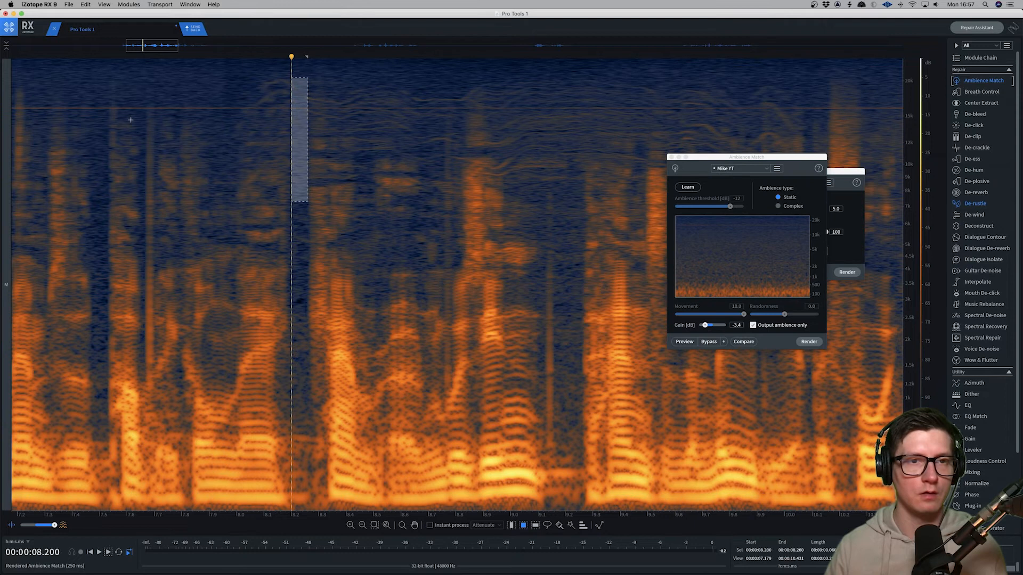
click(131, 120)
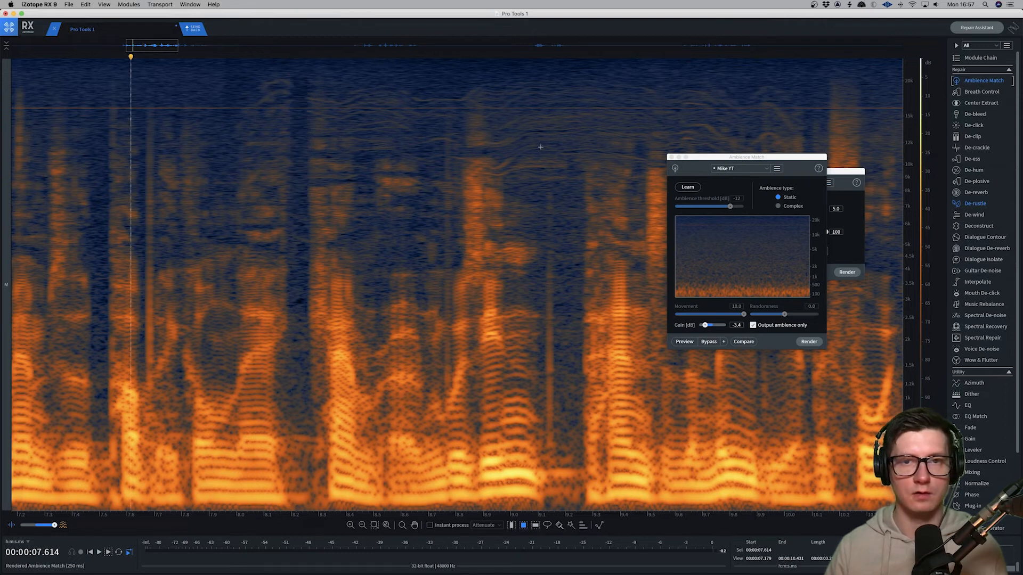
Render Ambience Match over the high-frequency gaps between words from about 8.99 to 9.25 s.
drag(545, 78, 579, 300)
key(Return)
click(349, 176)
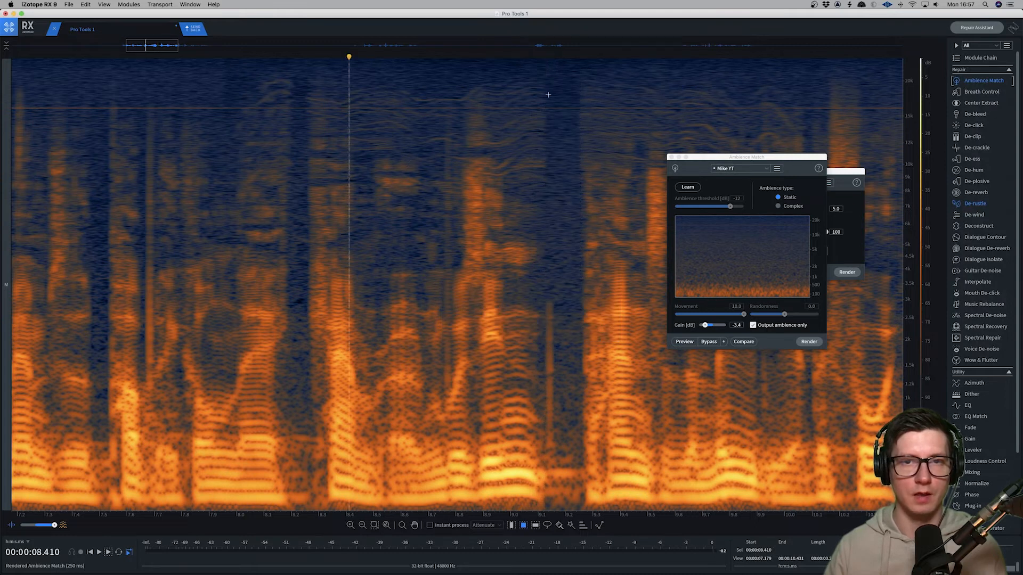
drag(507, 75, 549, 185)
key(Return)
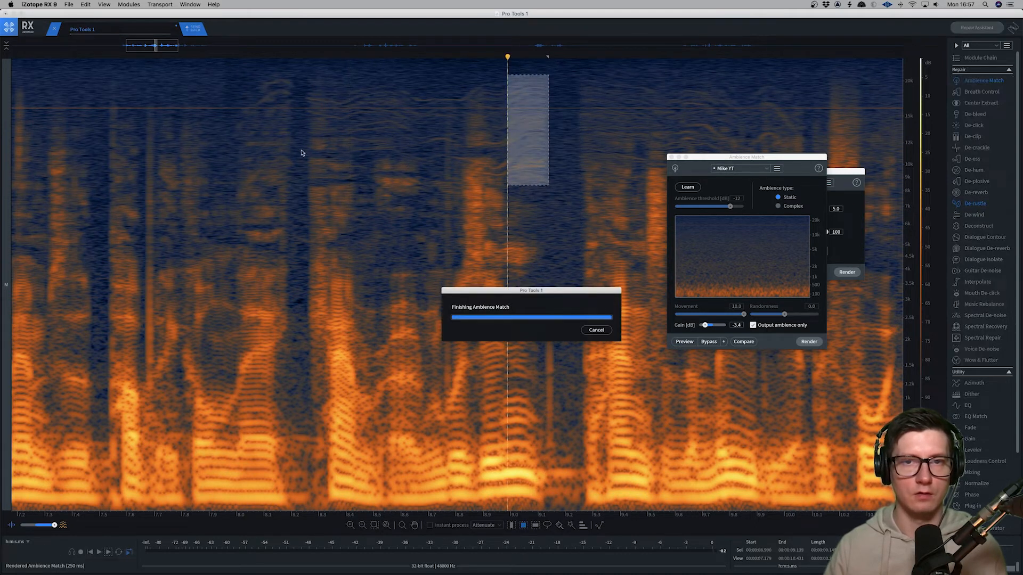
Render Ambience Match on small residual trace patches at about 8.90 to 8.99 s and 8.69 to 8.76 s.
click(394, 158)
drag(491, 164, 511, 174)
key(Return)
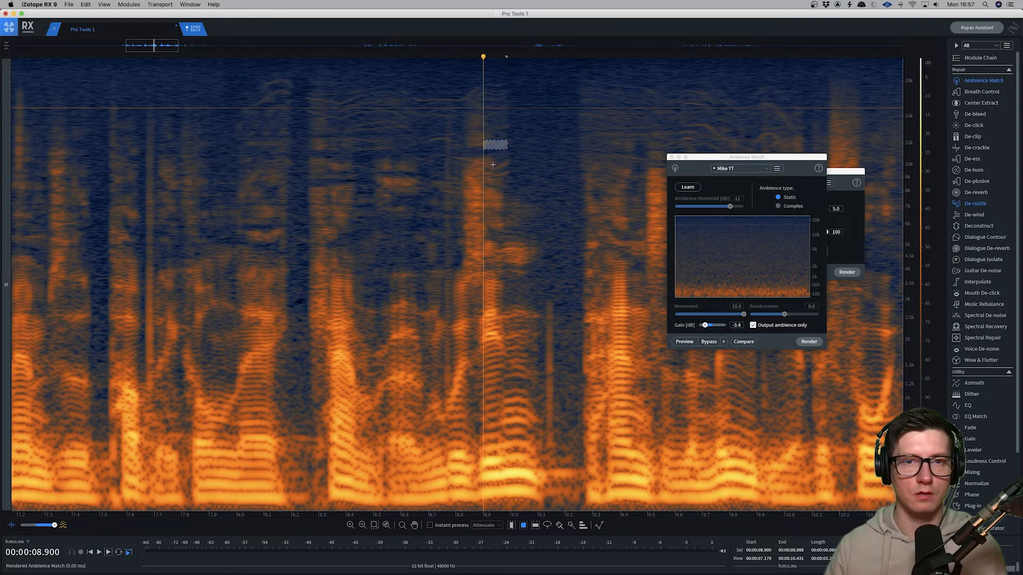
drag(426, 135, 451, 147)
key(Return)
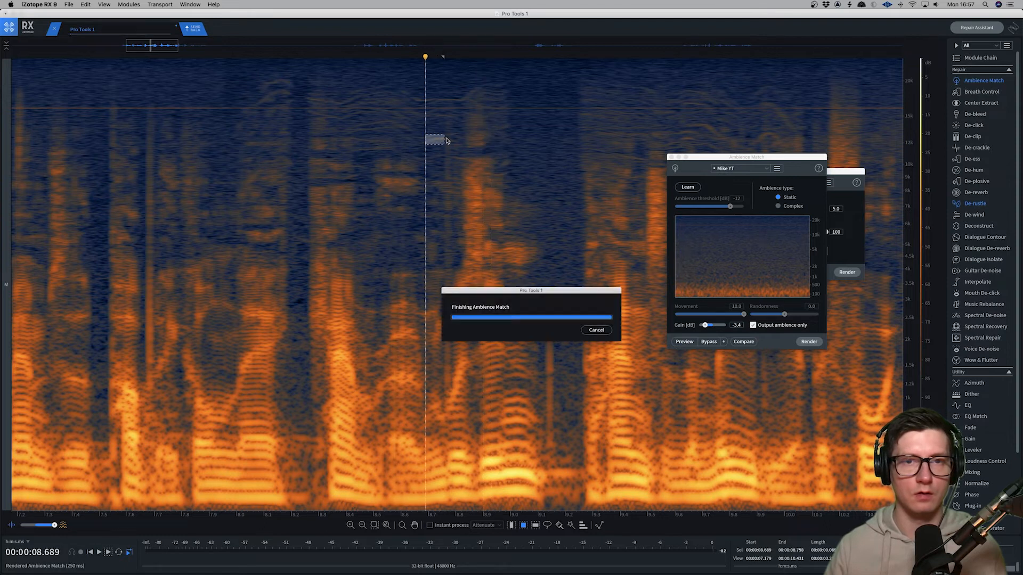
Render Ambience Match on four high-frequency trace patches between about 8.13 and 8.75 s.
drag(417, 86, 441, 146)
key(Return)
drag(353, 81, 382, 162)
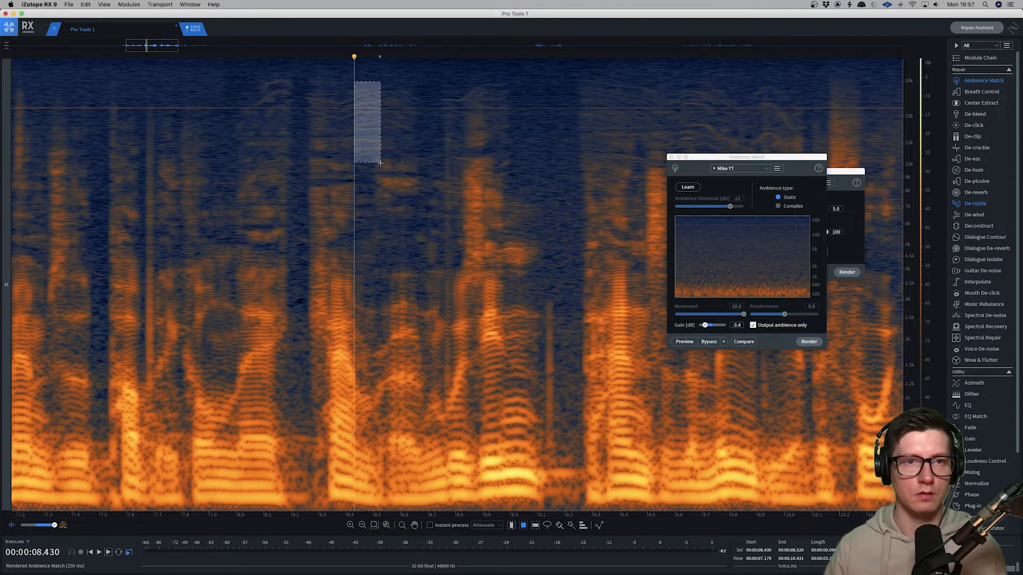
key(Return)
drag(268, 80, 328, 118)
key(Return)
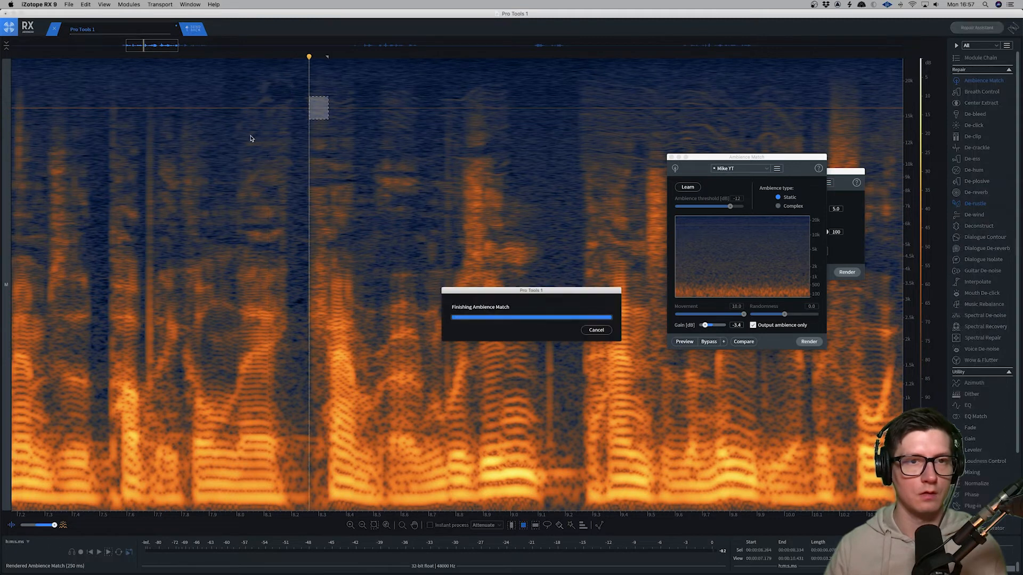
key(Return)
drag(273, 156, 298, 169)
key(Return)
Render Ambience Match on the residual trace patches at about 8.89 to 9.01 s and 8.71 to 8.75 s.
scroll(441, 174, right, 3)
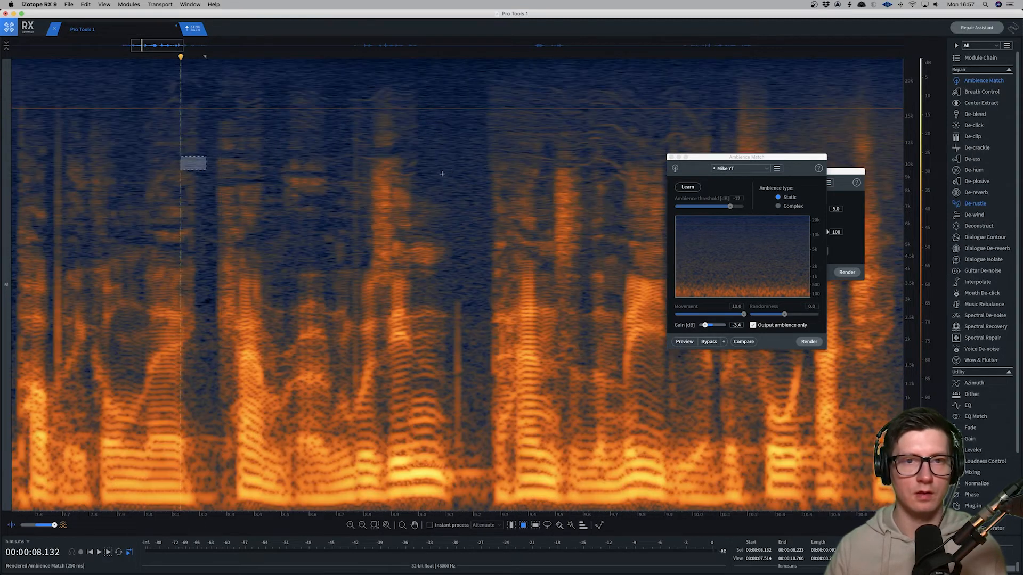
drag(390, 169, 424, 182)
key(Return)
drag(340, 144, 350, 166)
key(Return)
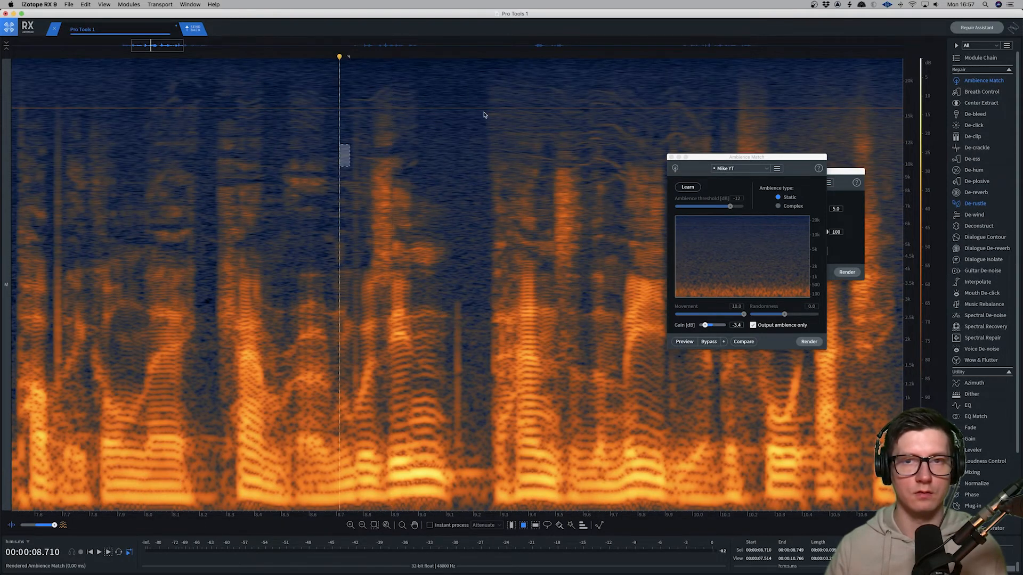
Render Ambience Match over the leftover traces around 10 kHz from about 9.58 to 9.75 s.
scroll(533, 156, right, 5)
drag(454, 154, 478, 187)
key(Return)
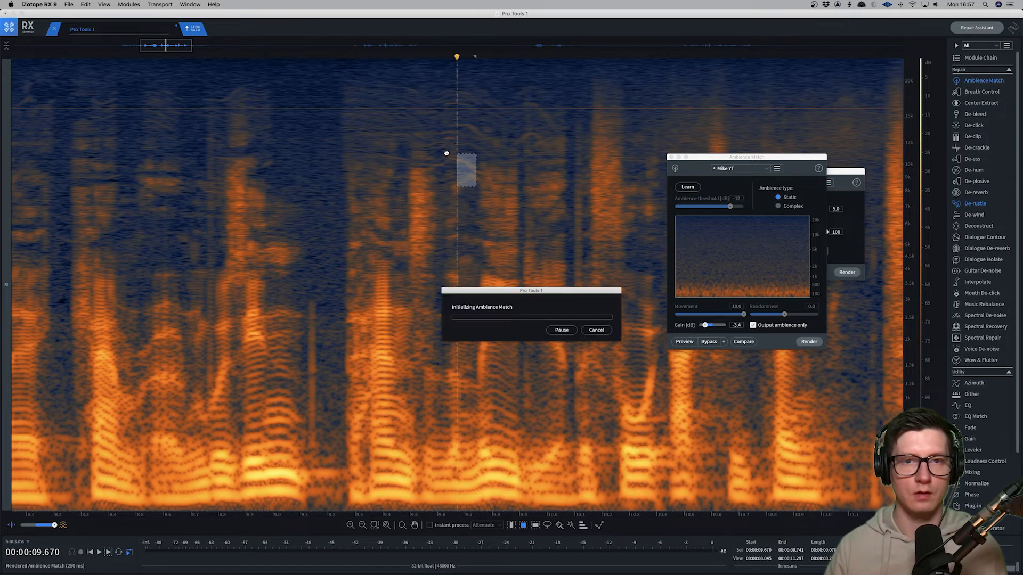
key(Return)
mouse_move(432, 152)
mouse_down()
mouse_move(444, 172)
mouse_move(463, 167)
mouse_move(480, 184)
mouse_up()
click(473, 151)
key(Return)
key(Return)
Cover the high-frequency remnants at about 9.62 to 9.74 s, 9.43 to 9.51 s and 9.64 to 9.70 s with the learned ambience.
drag(444, 126, 477, 157)
key(Return)
key(Return)
drag(392, 151, 413, 168)
key(Return)
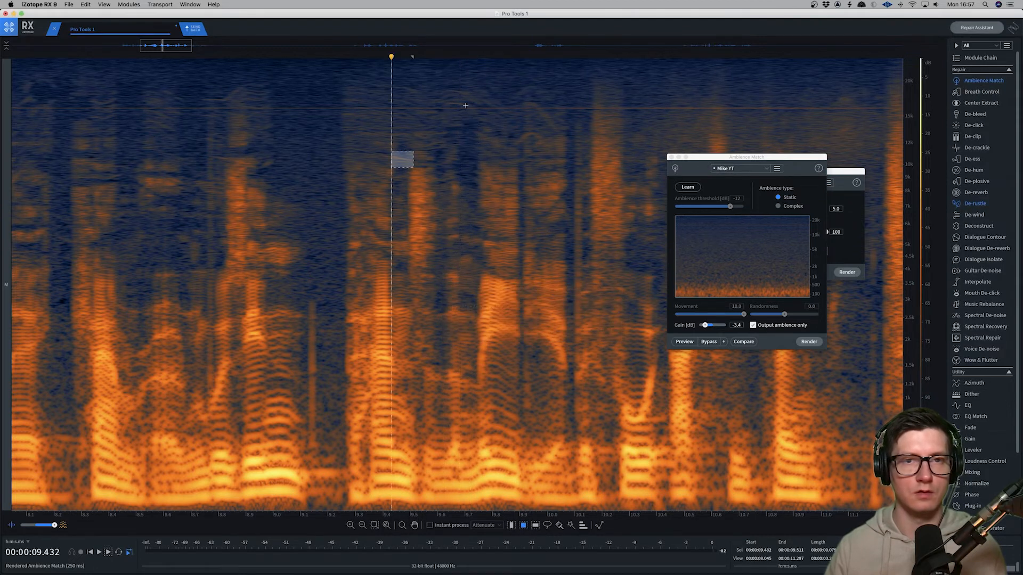
drag(450, 91, 464, 108)
key(Return)
Render Ambience Match on narrow high-frequency strips at about 9.90 to 9.92 s, 9.46 to 9.50 s and 8.75 to 8.81 s.
drag(520, 129, 526, 153)
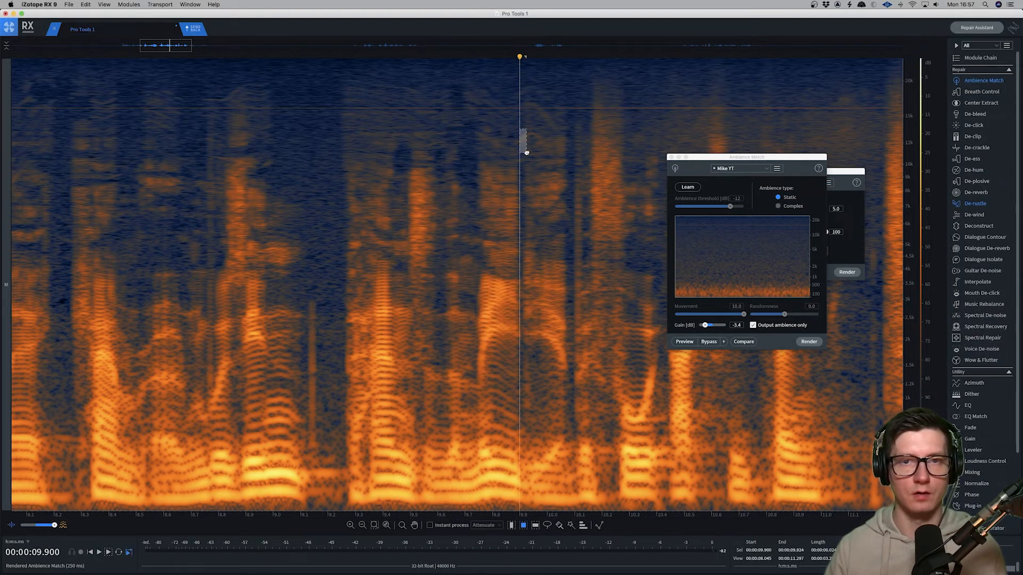
key(Return)
drag(398, 130, 410, 196)
key(Return)
scroll(206, 128, left, 3)
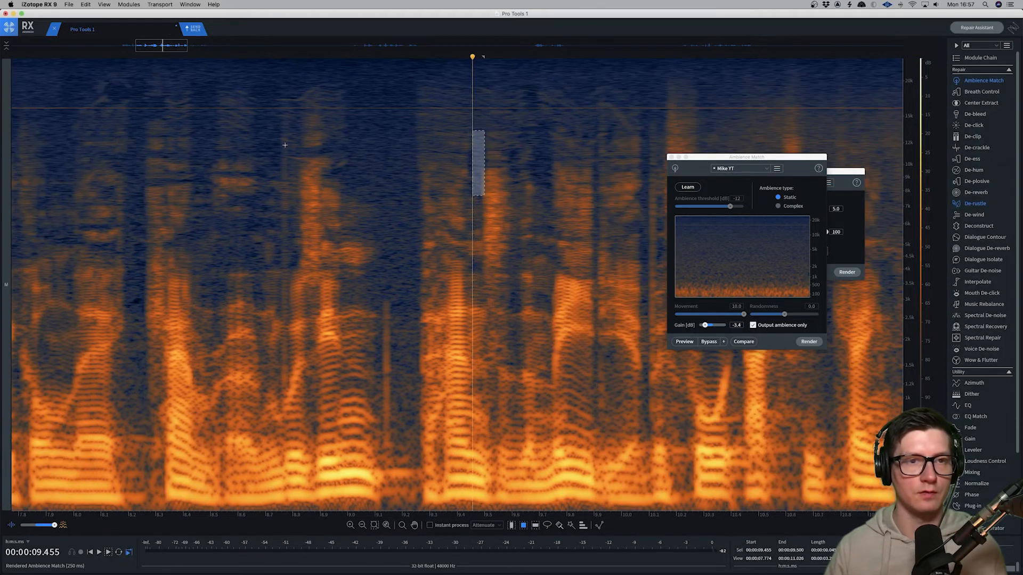
drag(279, 80, 298, 201)
key(Return)
Close the Ambience Match window and play back the repaired passage from about 7.94 s.
click(178, 107)
scroll(180, 109, down, 1)
key(super+minus)
click(671, 157)
click(83, 112)
key(space)
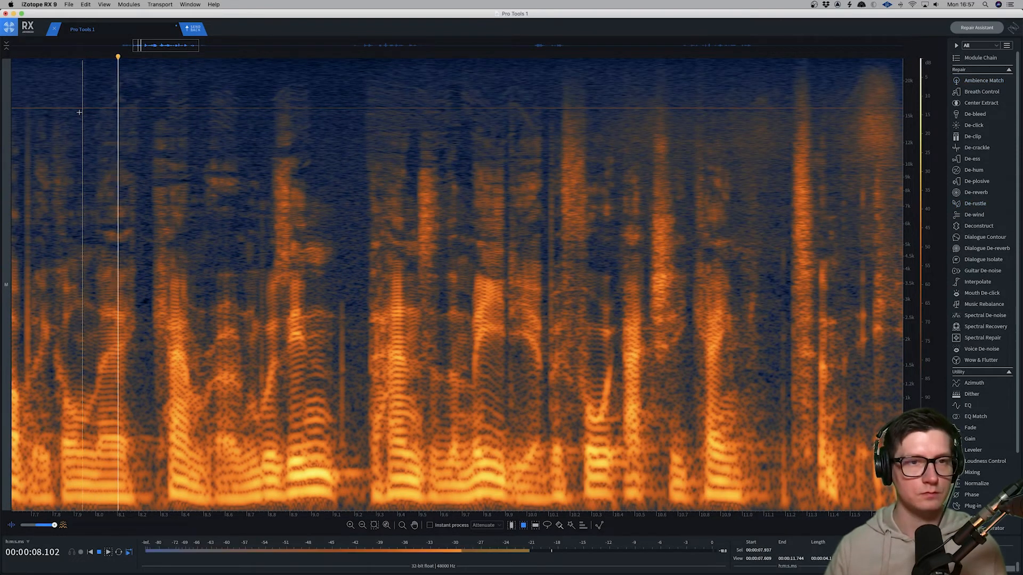
key(space)
Render Ambience Match on a small high-frequency patch at about 8.10 to 8.12 s and a thin strip at about 8.26 to 8.46 s.
click(59, 110)
click(118, 97)
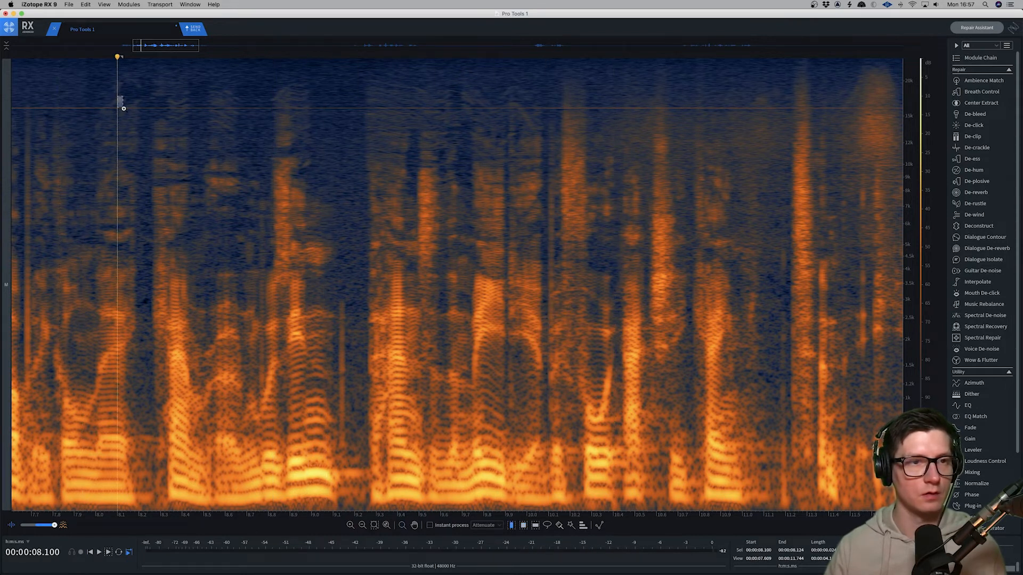
key(super+r)
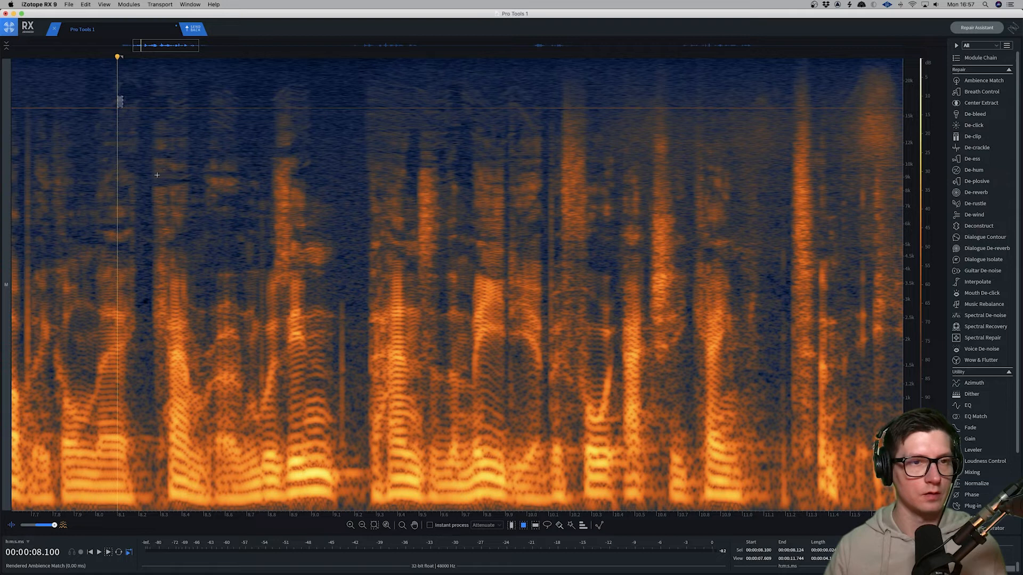
drag(196, 182, 153, 174)
key(super+r)
Play back the passage from about 7.80 s and again from about 8.16 s.
click(53, 127)
key(space)
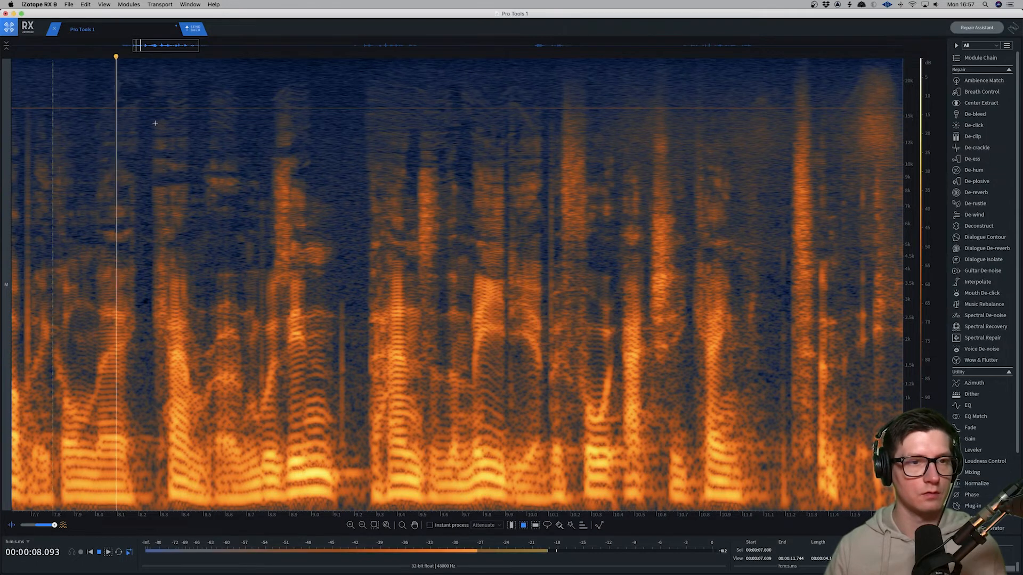
key(space)
click(130, 213)
key(space)
key(space)
Render Ambience Match on the mid-frequency patches at about 8.21 to 8.28 s and 8.45 to 8.54 s.
drag(141, 231, 156, 264)
key(super+r)
click(104, 210)
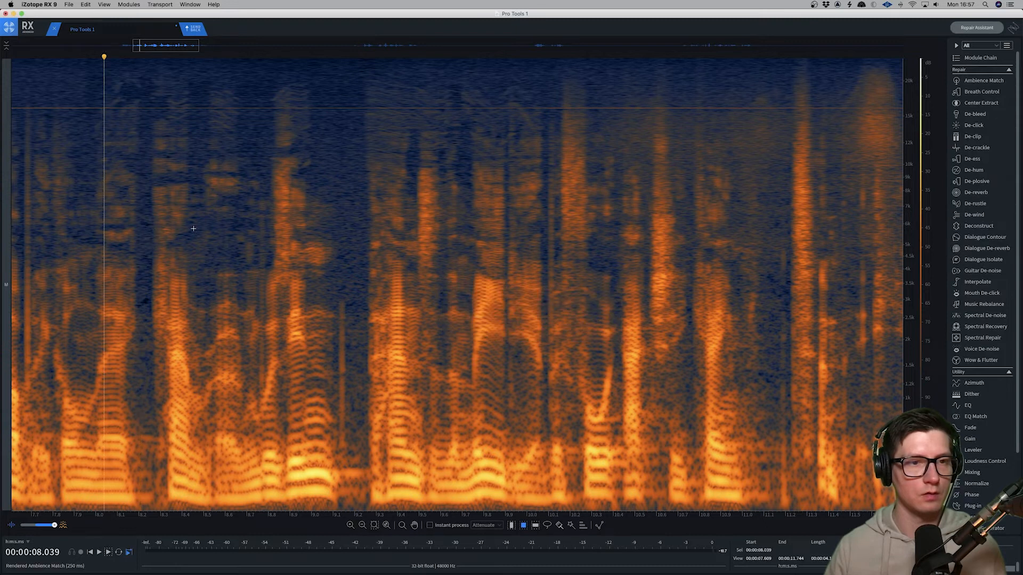
drag(194, 230, 213, 258)
key(super+r)
Play back the newly filled patches from about 8.05 s.
click(107, 191)
key(space)
click(61, 126)
Select the high-frequency patch at about 8.53 to 8.64 s and open Spectral Repair.
drag(211, 88, 222, 120)
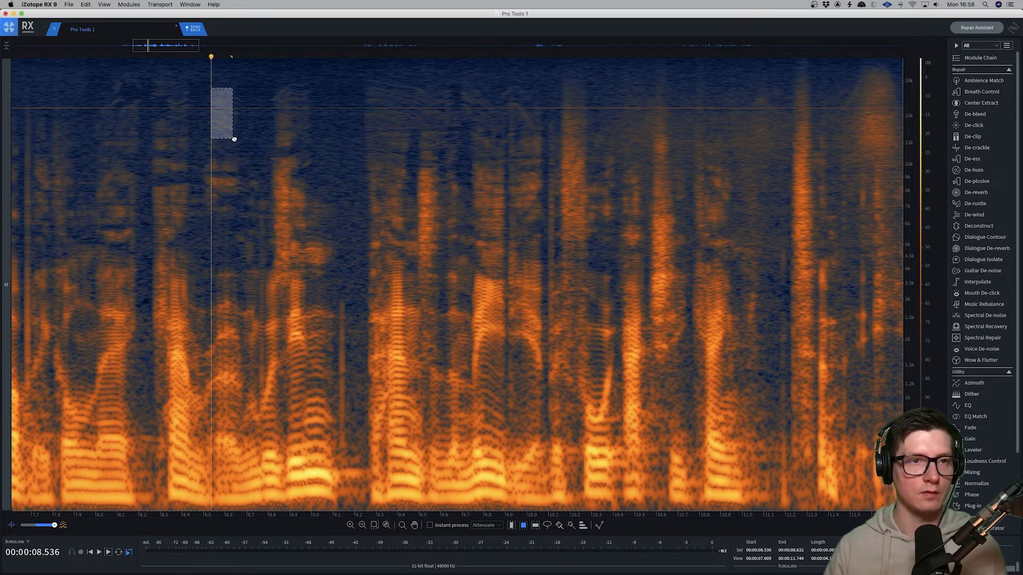
click(241, 107)
drag(209, 85, 235, 144)
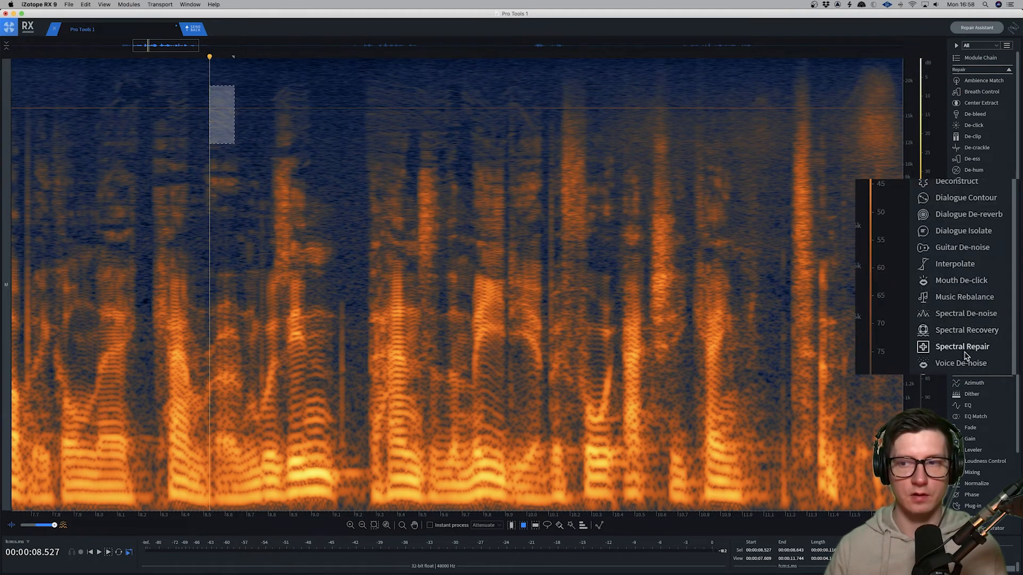
click(981, 338)
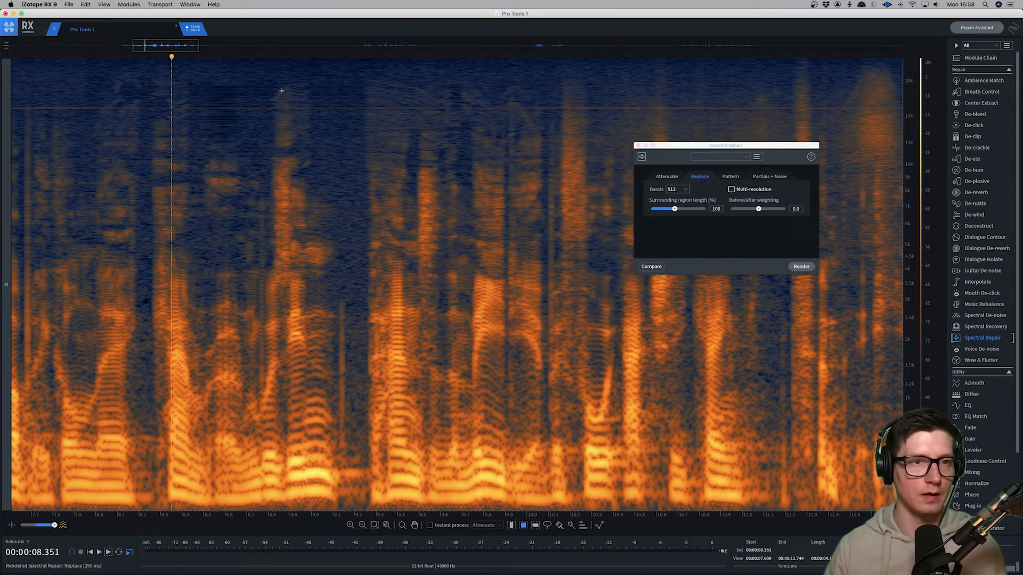
Run Spectral Repair Replace on the high-frequency patches at about 8.92 to 8.98 s, 8.35 to 8.43 s and 8.17 to 8.20 s.
drag(293, 85, 307, 130)
key(Return)
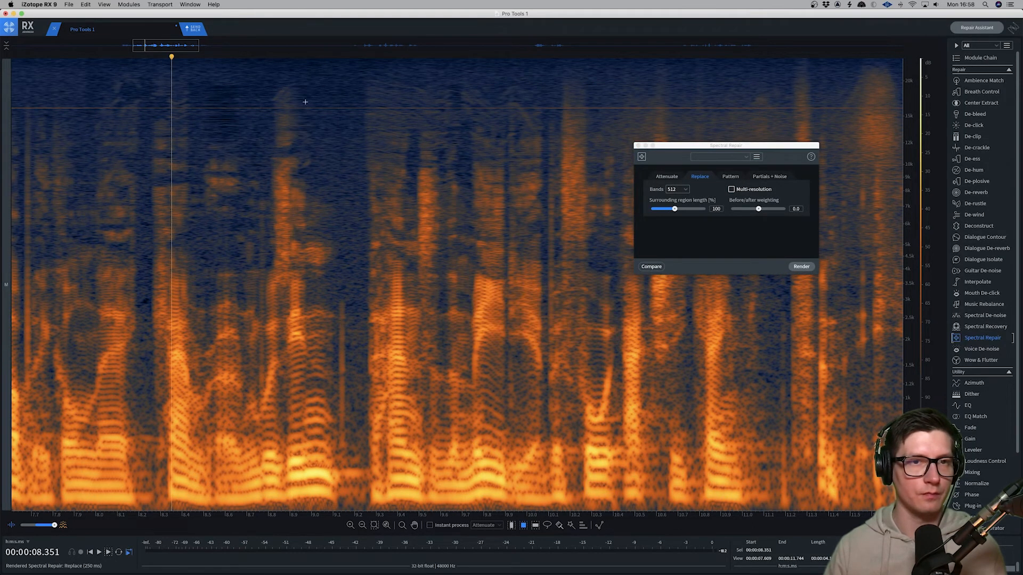
drag(170, 98, 189, 139)
key(Return)
drag(133, 119, 139, 139)
key(Return)
Replace the high-frequency remnants at about 8.85 to 8.90 s and 9.30 to 9.42 s with Spectral Repair.
drag(324, 113, 326, 125)
drag(280, 88, 291, 105)
key(Return)
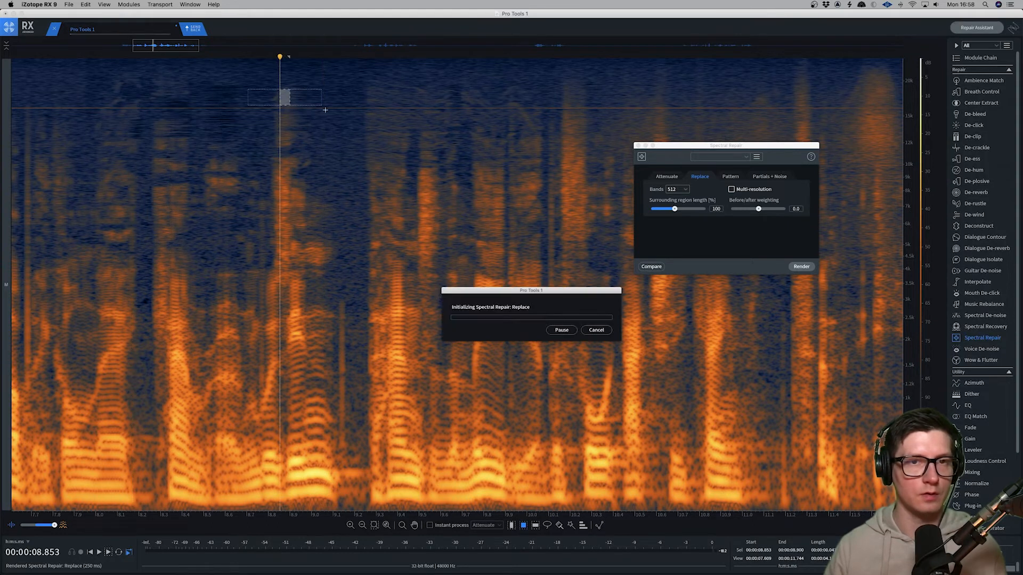
drag(405, 96, 401, 160)
click(361, 120)
key(Return)
key(Return)
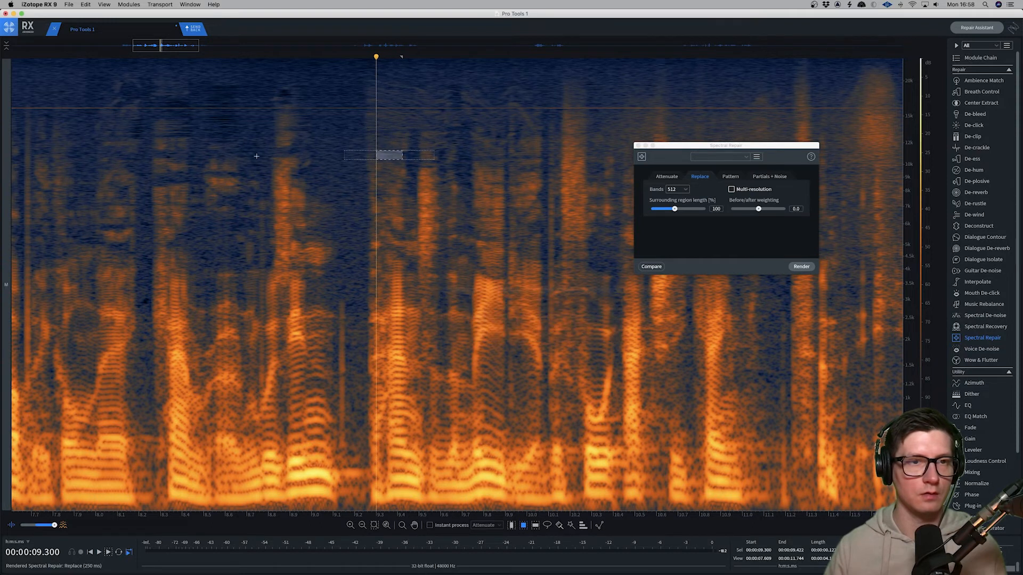
Run Spectral Repair Replace on tiny spots near 10 kHz at about 8.99 s, 8.72 s and 8.43 s.
drag(308, 162, 312, 172)
key(Return)
drag(250, 180, 255, 187)
key(Return)
drag(187, 162, 192, 172)
key(Return)
Switch to the time selection tool and play back the repaired passage from about 7.95 s.
click(281, 142)
key(t)
click(85, 127)
key(space)
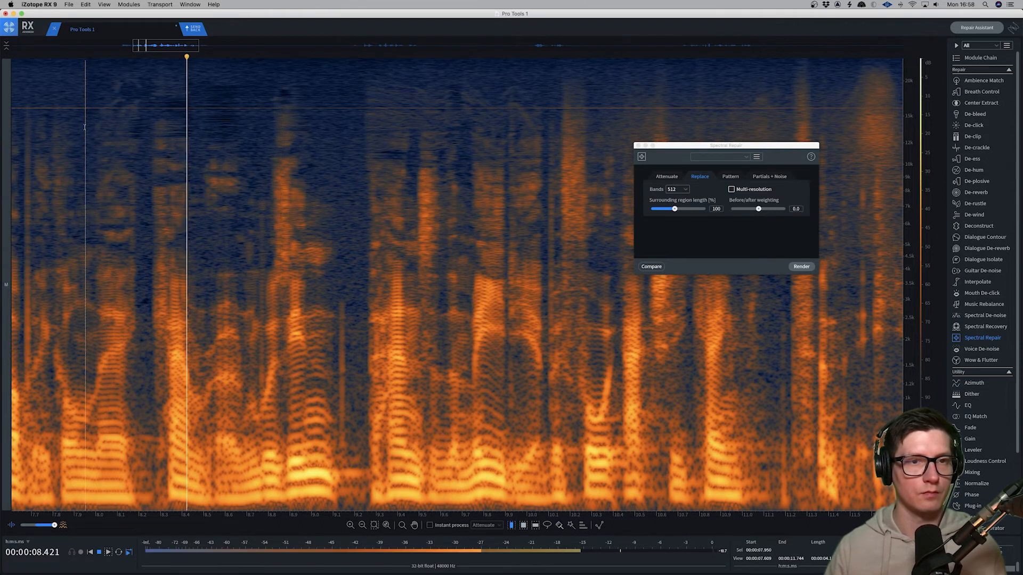
key(space)
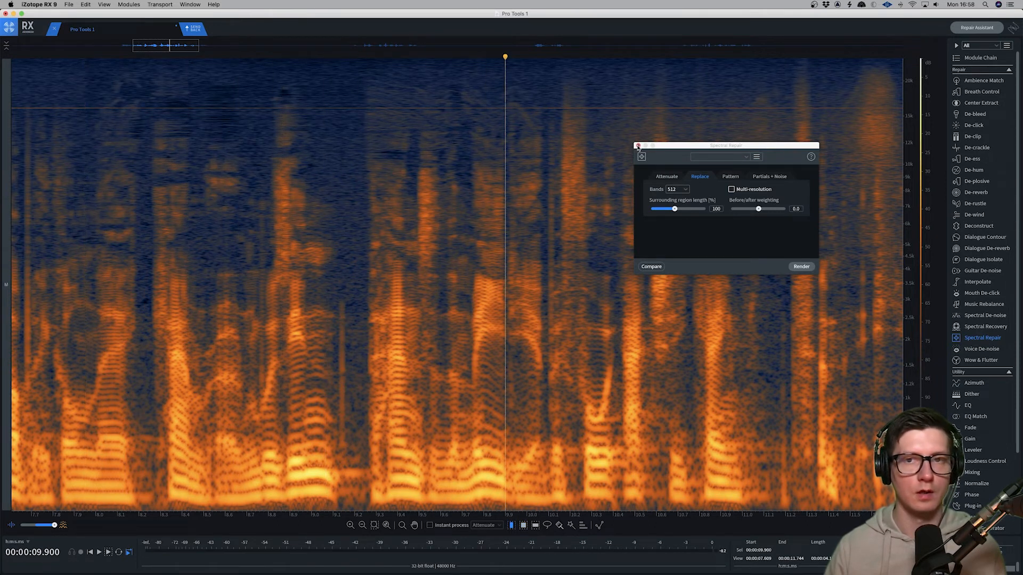
Highlight the repaired passage from about 7.84 to 9.30 s, clear the selection and listen from about 7.5 s.
drag(61, 144, 375, 169)
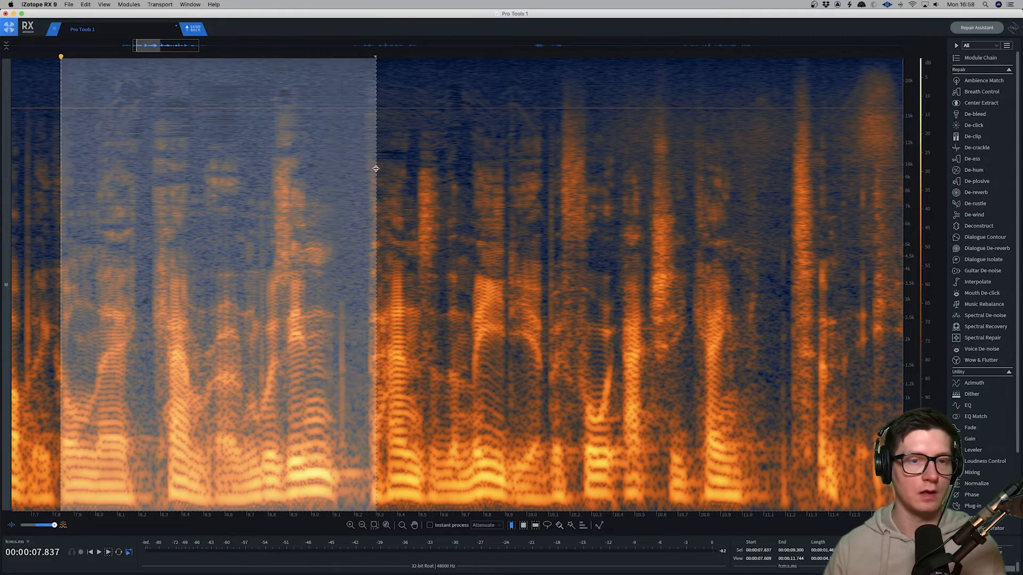
scroll(376, 168, left, 3)
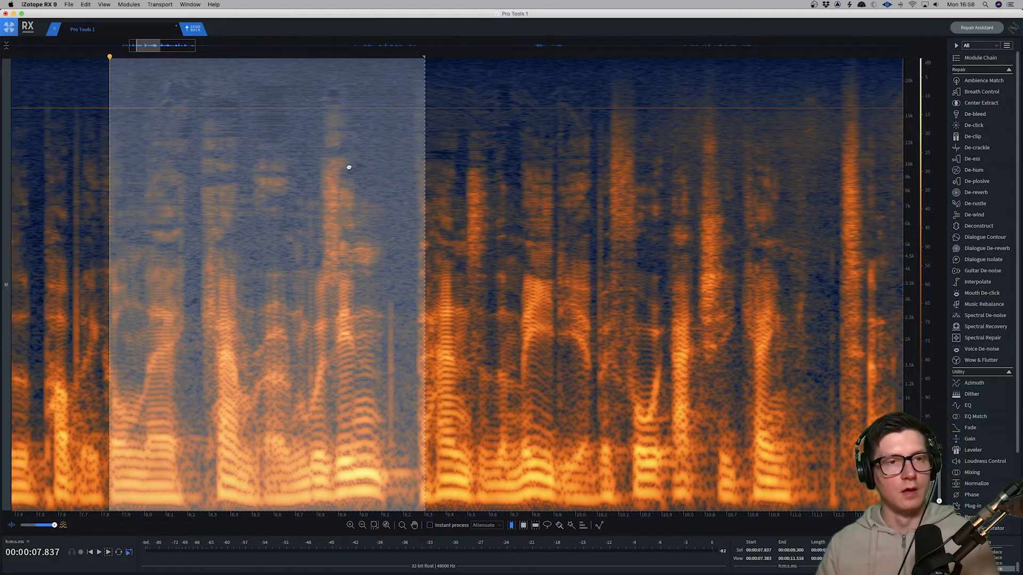
click(349, 167)
click(40, 114)
key(space)
key(space)
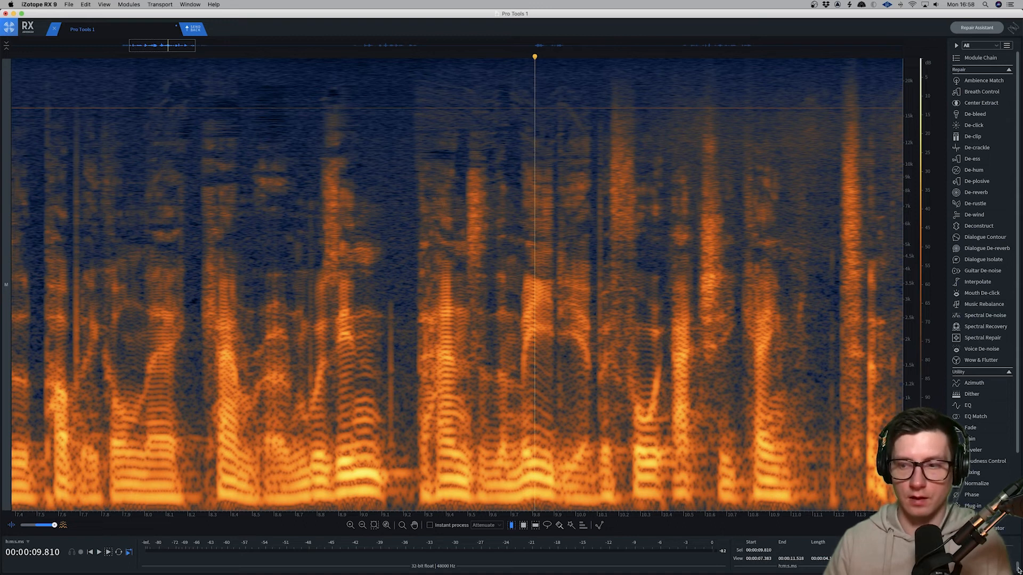
Revert to the unrepaired audio and play the original noise from about 7.56 s and again from about 7.68 s.
key(super+z)
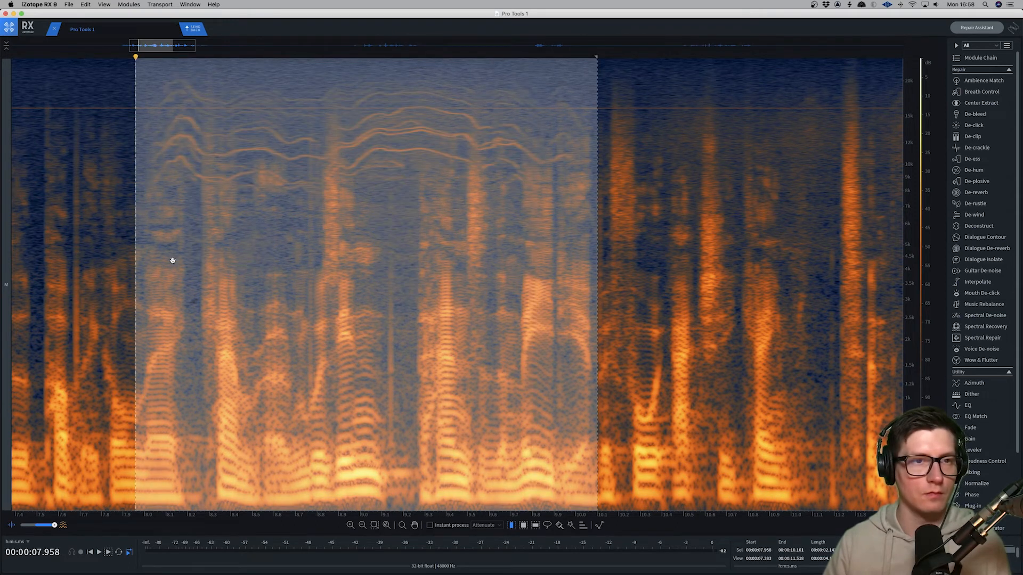
click(49, 177)
key(space)
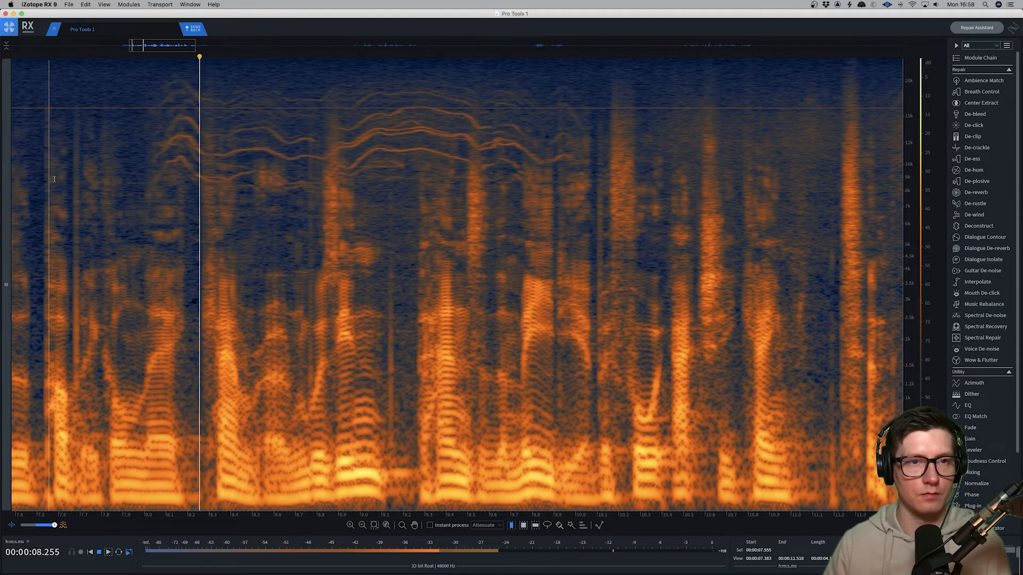
key(space)
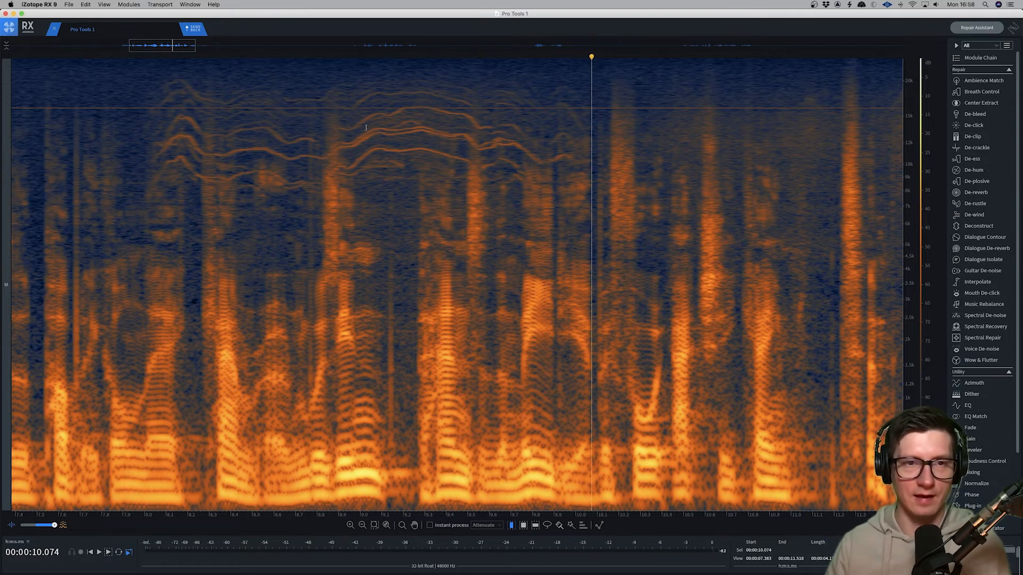
click(75, 129)
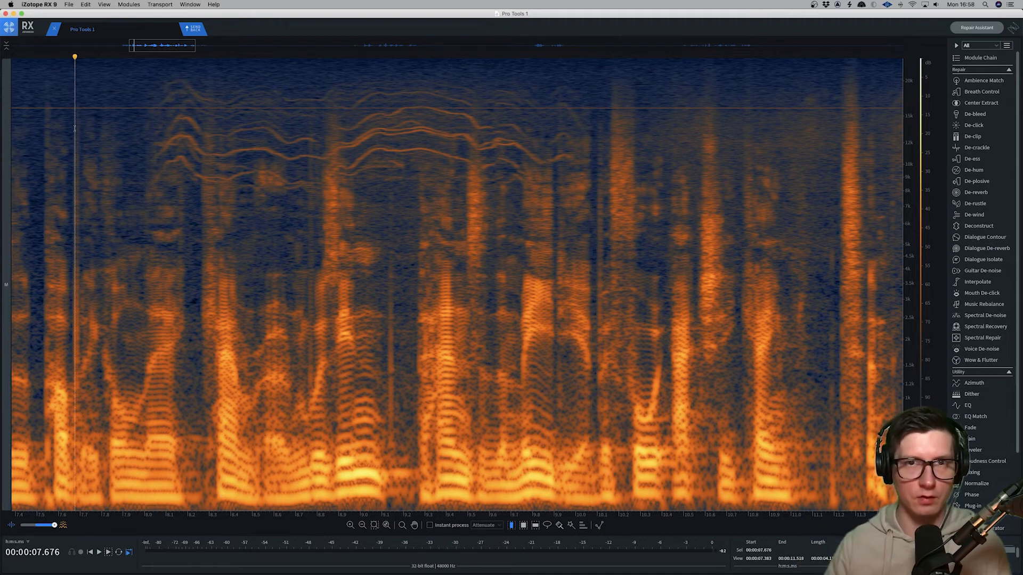
key(space)
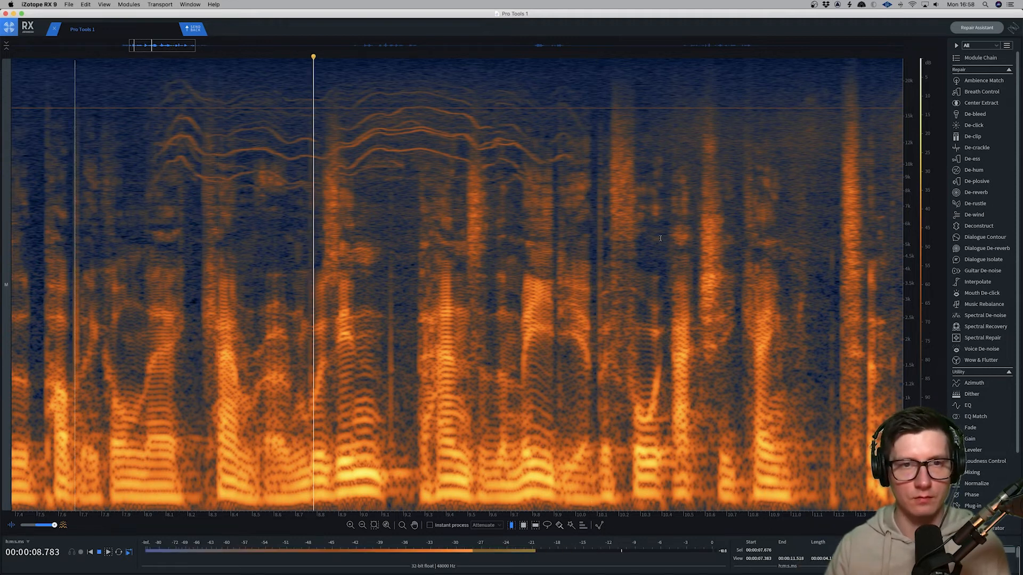
key(space)
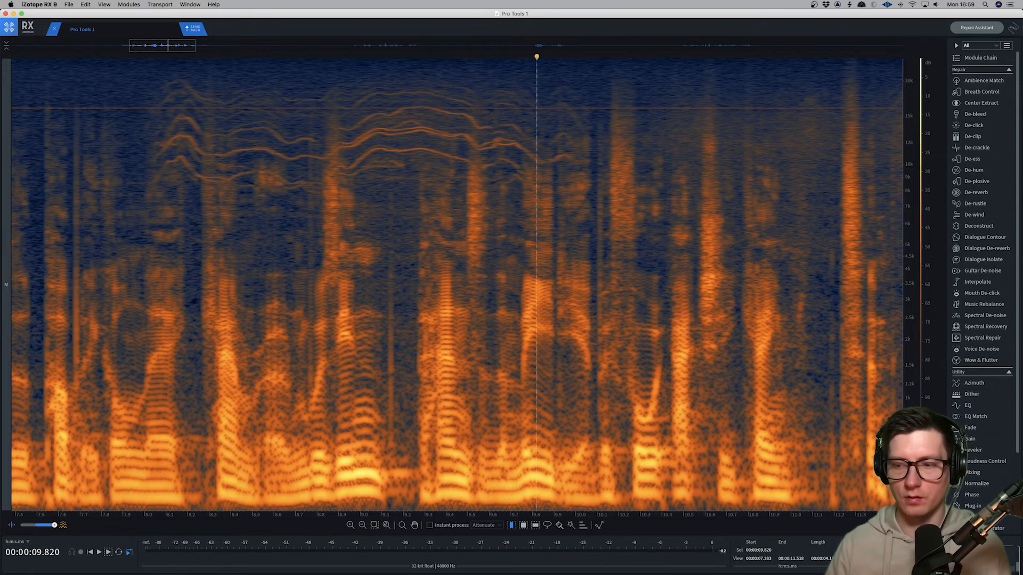
Restore the latest repaired state from the undo history and play it from about 7.90 s for comparison.
click(985, 568)
click(122, 112)
key(space)
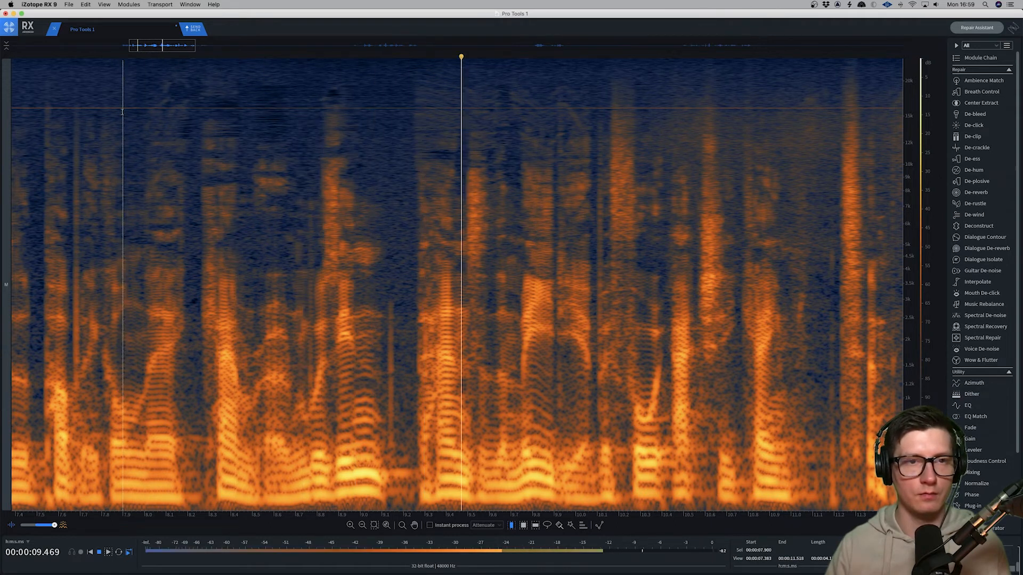
key(space)
Fill the high-frequency gaps at about 8.50 to 8.66 s and 8.35 to 8.43 s with the learned ambience.
drag(251, 85, 286, 145)
key(super+y)
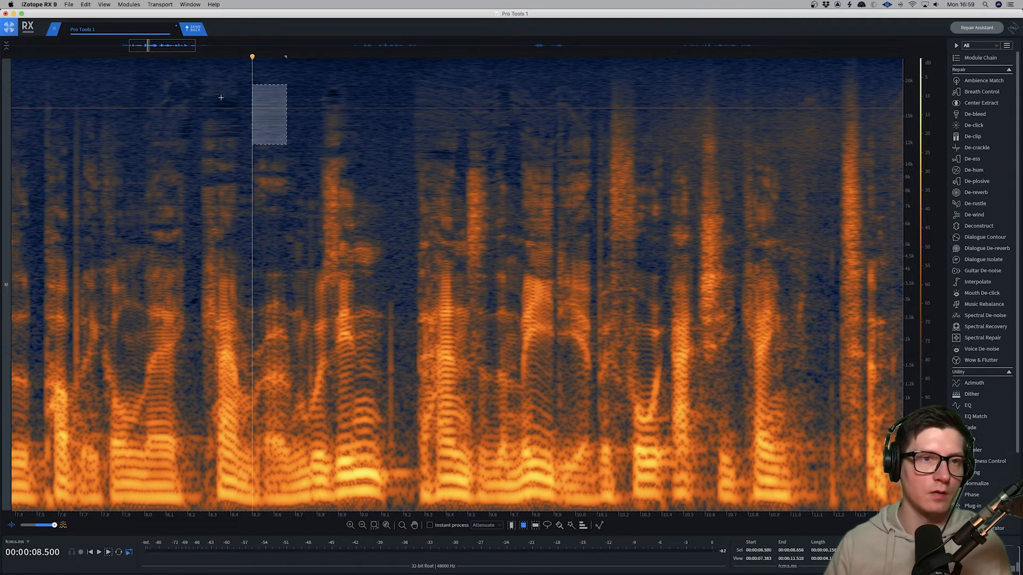
drag(219, 96, 237, 134)
key(super+y)
Play back the finished repair from about 7.68 s.
click(76, 87)
key(space)
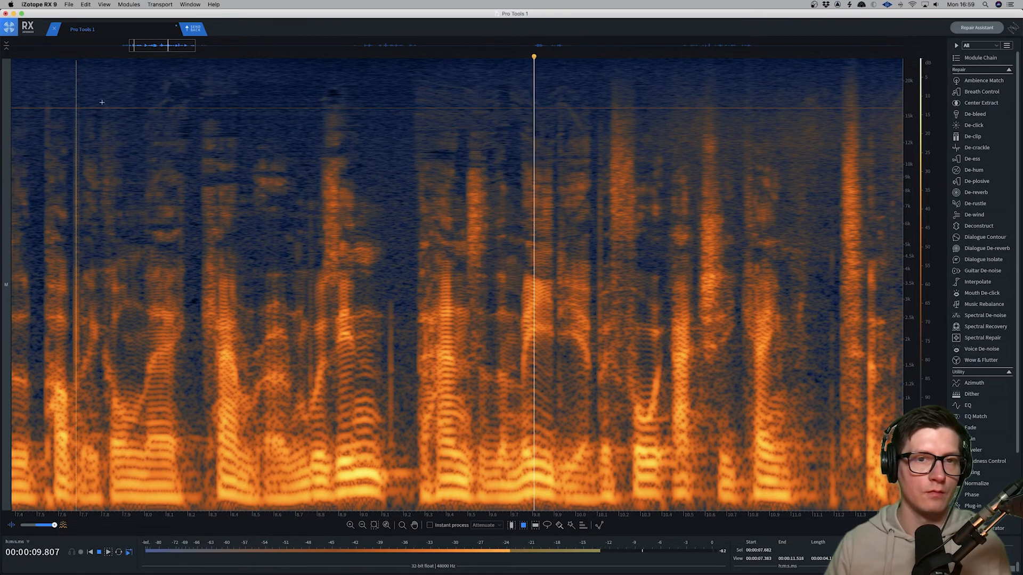
key(space)
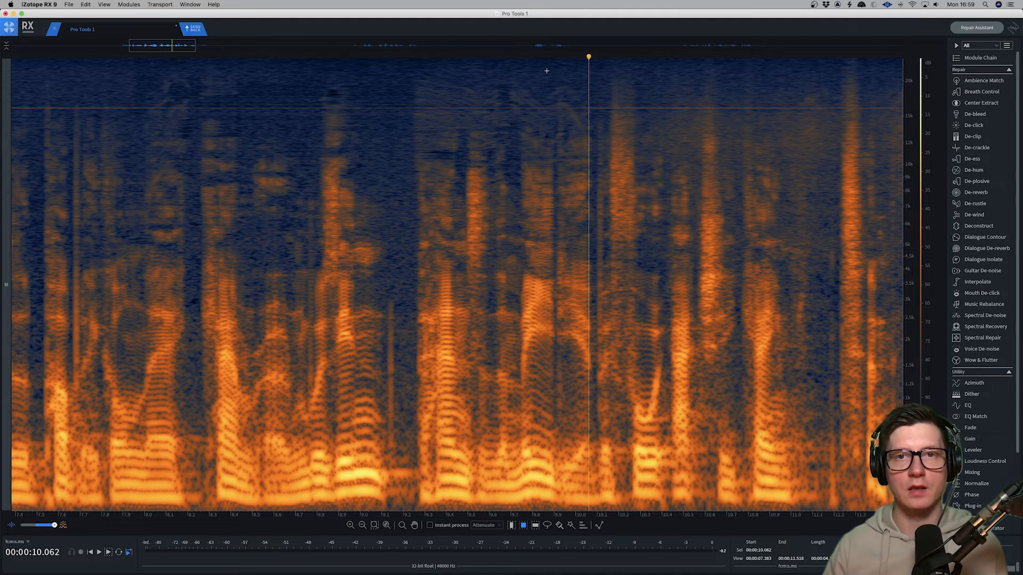
Go to the clip at about 32.6 to 35.1 s and play its high-frequency noise from about 34.3 s.
click(566, 44)
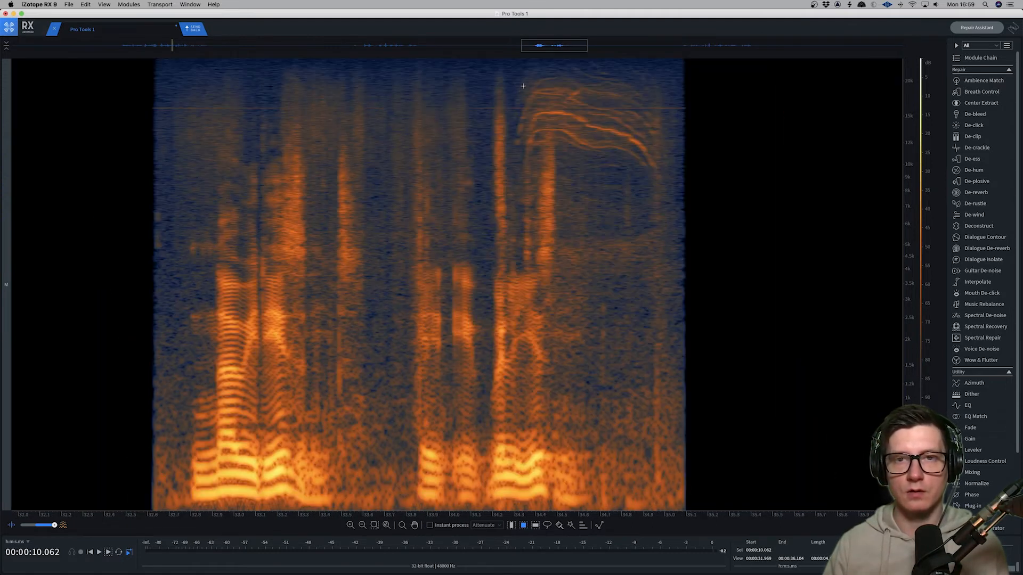
click(520, 86)
key(space)
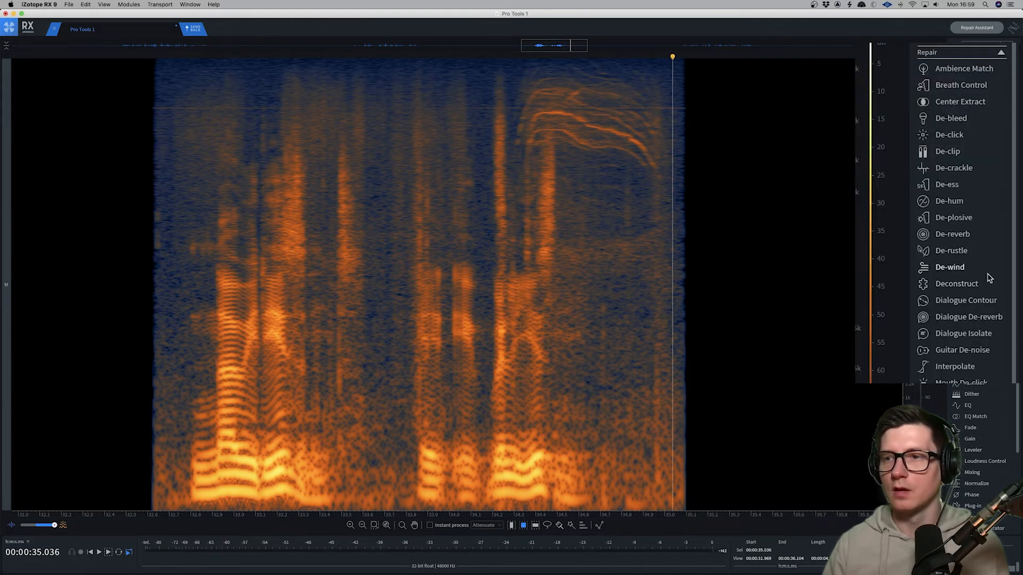
Apply De-rustle twice to the high frequencies from about 34.27 to 35.08 s and play the result from about 34.12 s.
click(975, 204)
drag(505, 65, 677, 180)
click(846, 281)
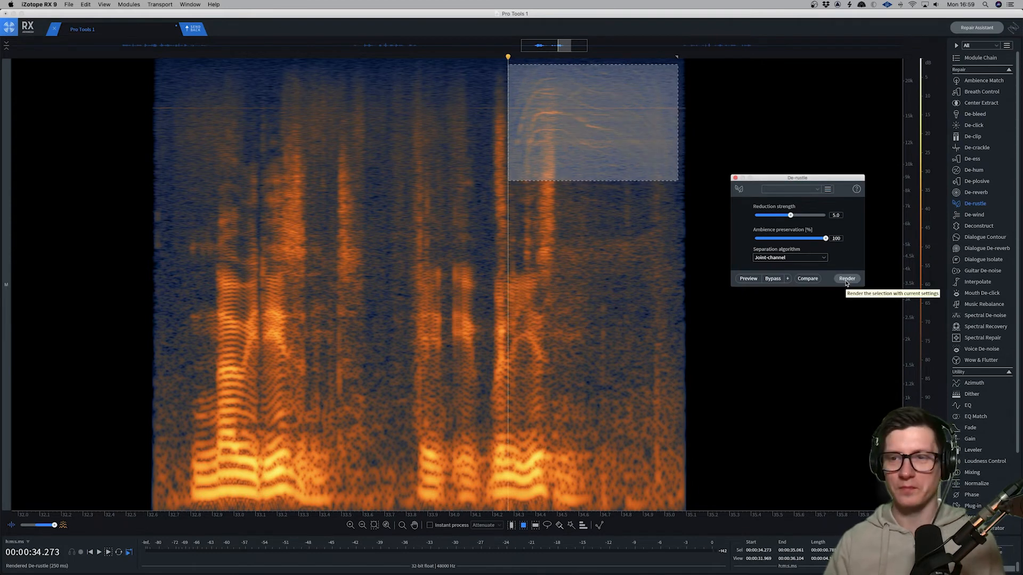
click(846, 280)
click(664, 228)
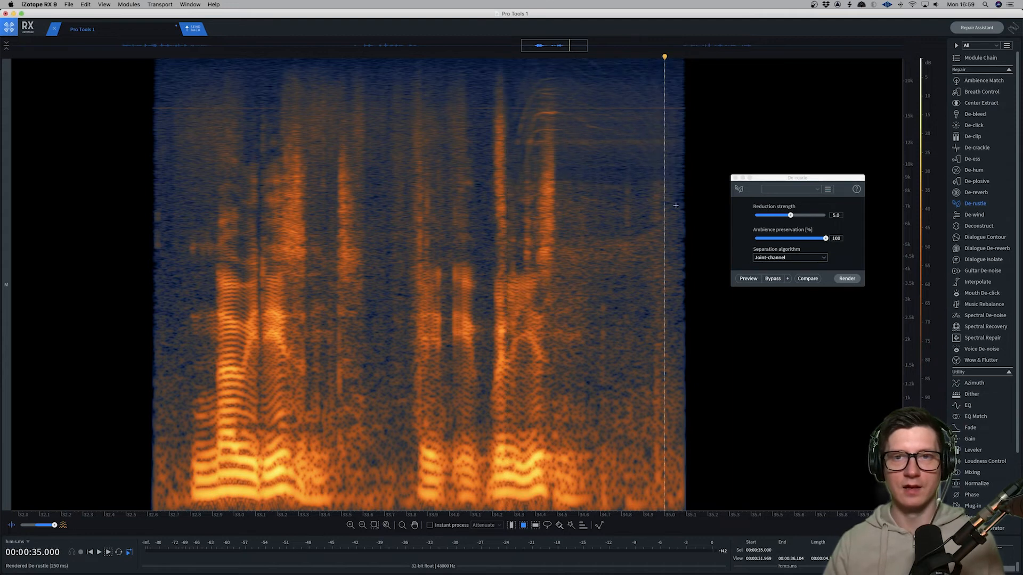
key(space)
click(473, 107)
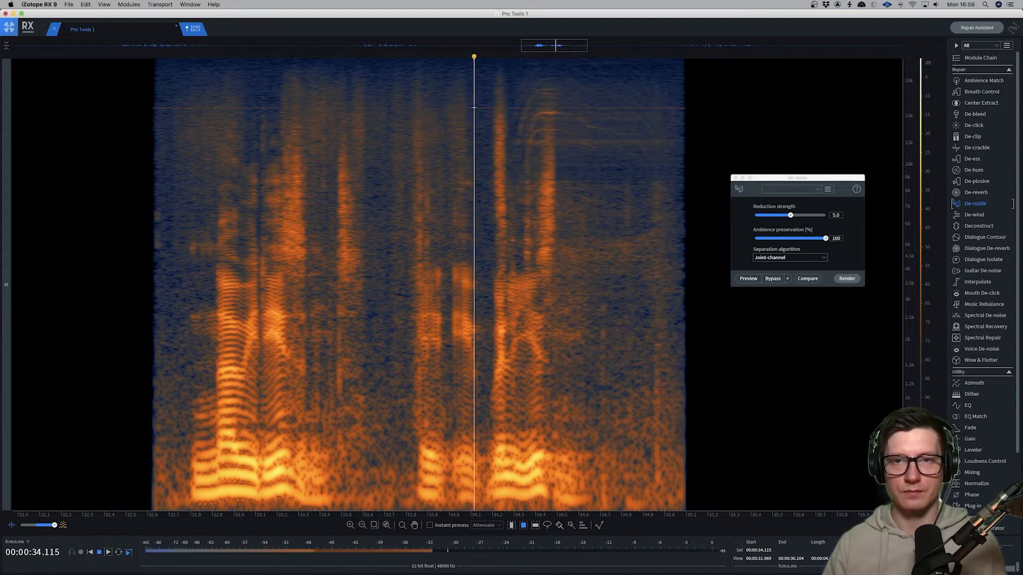
Undo both De-rustle passes and play the original noise twice from about 34.20 s.
key(super+z)
key(super+z)
click(493, 121)
key(space)
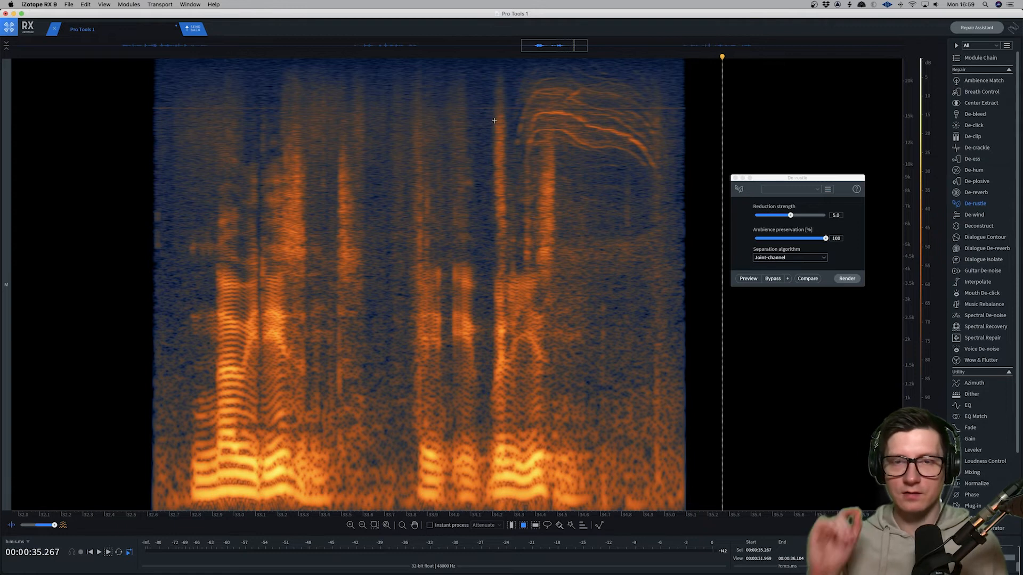
click(493, 120)
key(space)
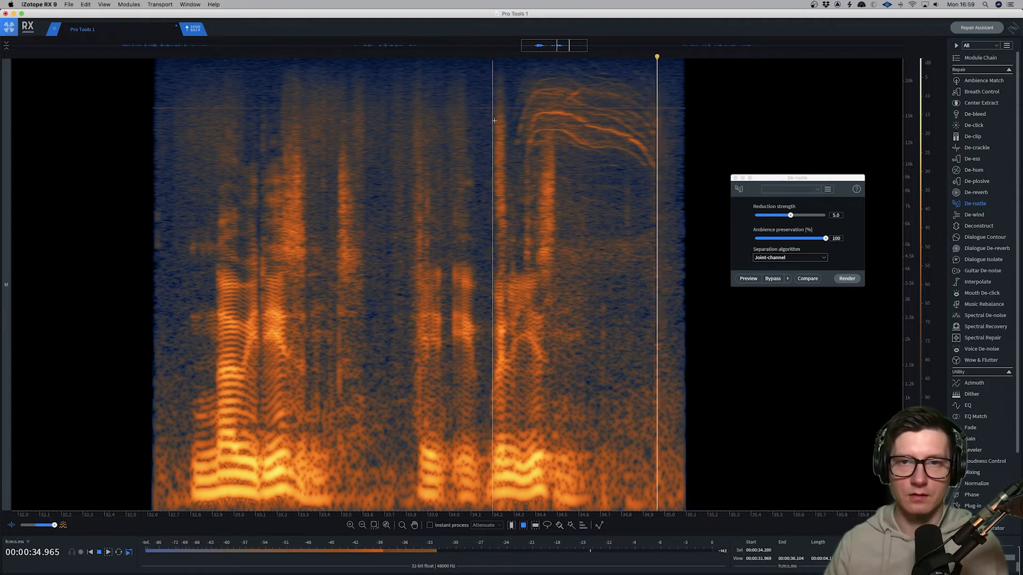
Redo both De-rustle passes and play the processed audio from about 34.17 s for comparison.
key(super+shift+z)
key(super+shift+z)
click(486, 128)
key(space)
Fill the upper frequencies from about 34.55 to 35.09 s with matched ambience and play the result from about 33.75 s.
drag(568, 71, 651, 221)
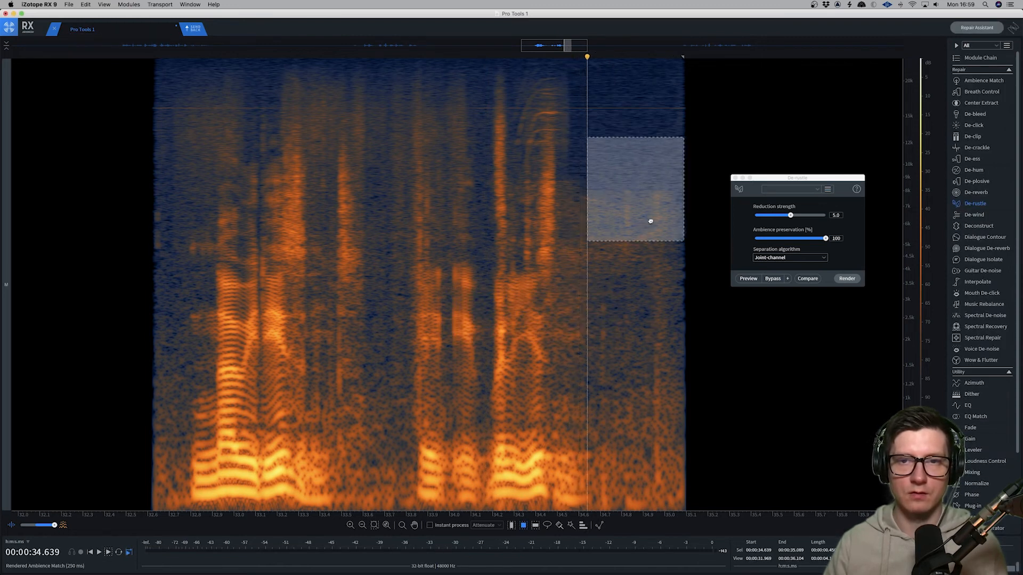
click(395, 126)
key(space)
key(space)
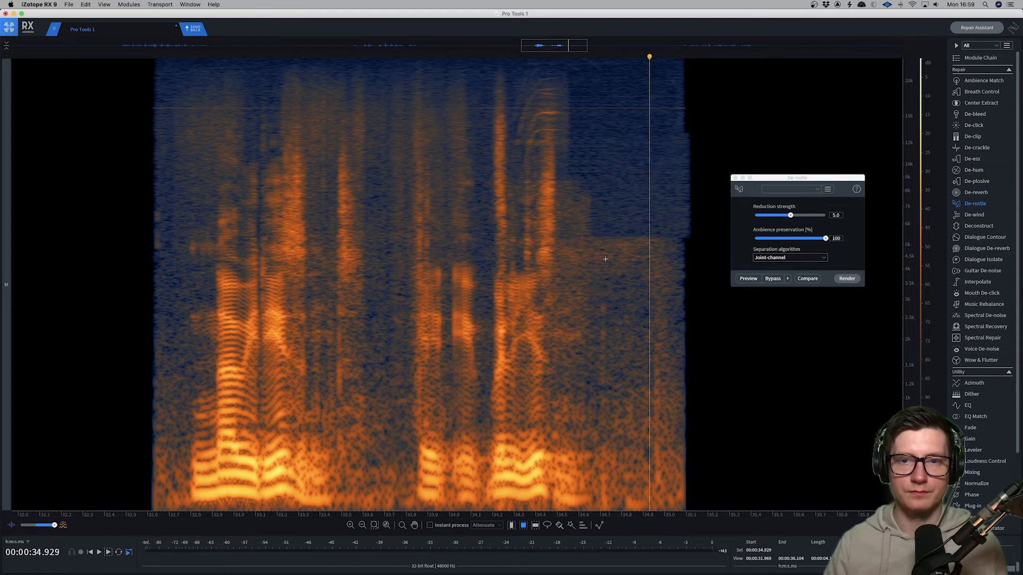
Fill all frequencies from about 34.68 to 35.17 s with matched ambience, and repair the 34.60 to 34.70 s strip with Spectral Repair Replace.
drag(598, 243, 702, 244)
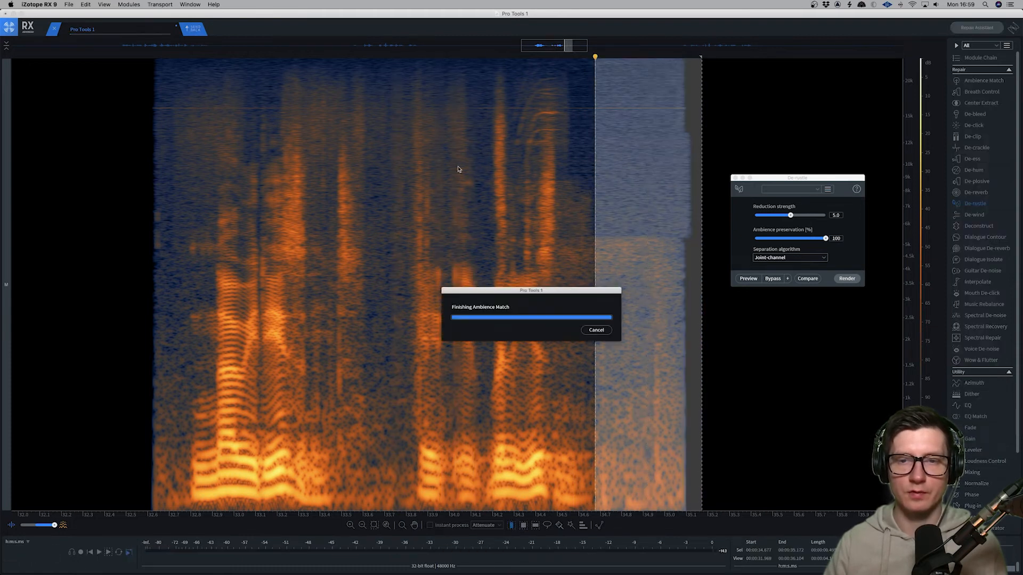
drag(578, 186, 599, 434)
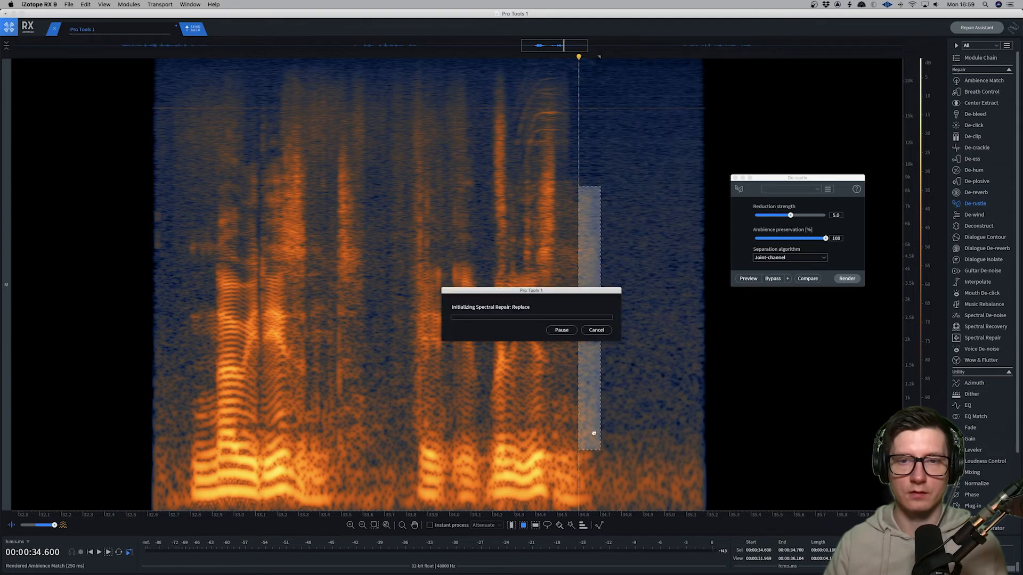
click(424, 168)
Repair the small high-frequency remnants at about 34.42 to 34.56 s with Spectral Repair Replace and play from about 34.40 s.
drag(568, 149, 570, 152)
key(r)
mouse_move(565, 112)
mouse_down()
mouse_move(539, 115)
mouse_move(540, 132)
mouse_move(539, 115)
mouse_up()
key(r)
key(r)
key(r)
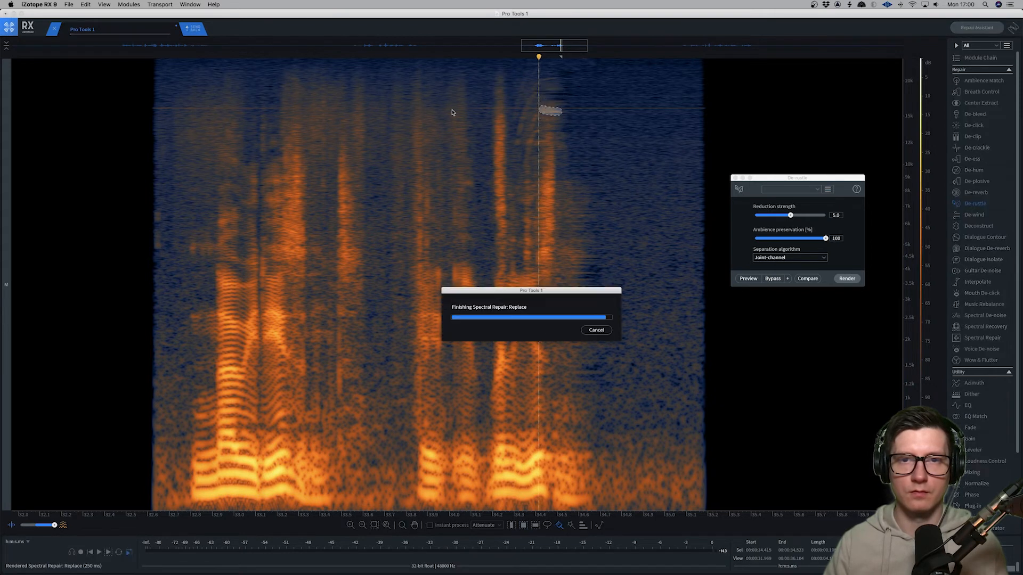
key(space)
click(536, 179)
key(space)
Fill the leftover mid and high frequencies at about 34.58 to 34.73 s with matched ambience and play from about 33.88 s.
key(r)
mouse_move(567, 179)
mouse_down()
mouse_move(597, 234)
mouse_move(603, 296)
mouse_move(591, 328)
mouse_up()
key(a)
key(a)
key(a)
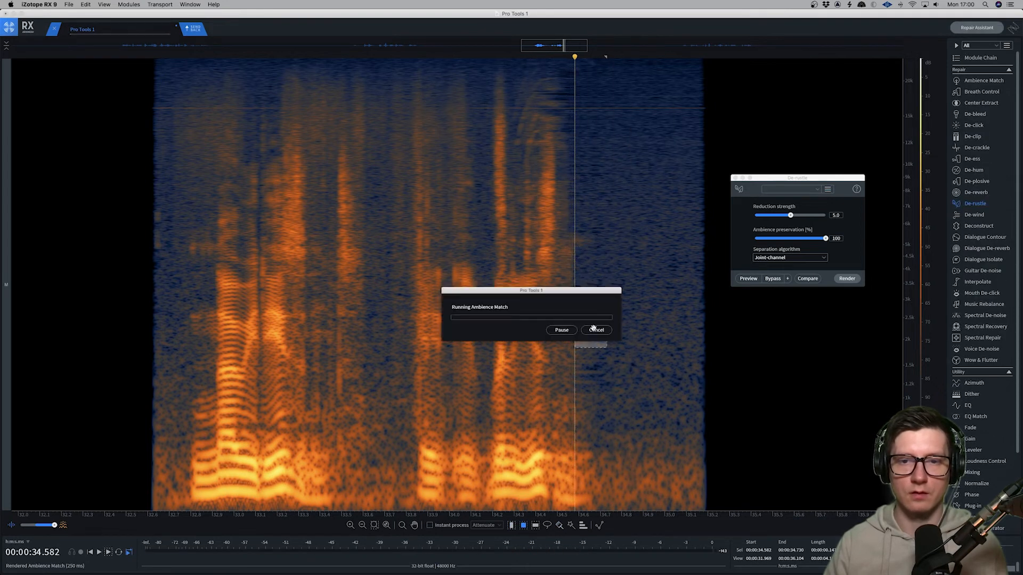
key(a)
drag(573, 231, 589, 251)
key(a)
click(423, 199)
key(space)
Smooth the speech tail at about 34.51 to 34.63 s and play the result from about 33.89 s and 34.14 s.
drag(559, 181, 584, 342)
click(425, 181)
key(space)
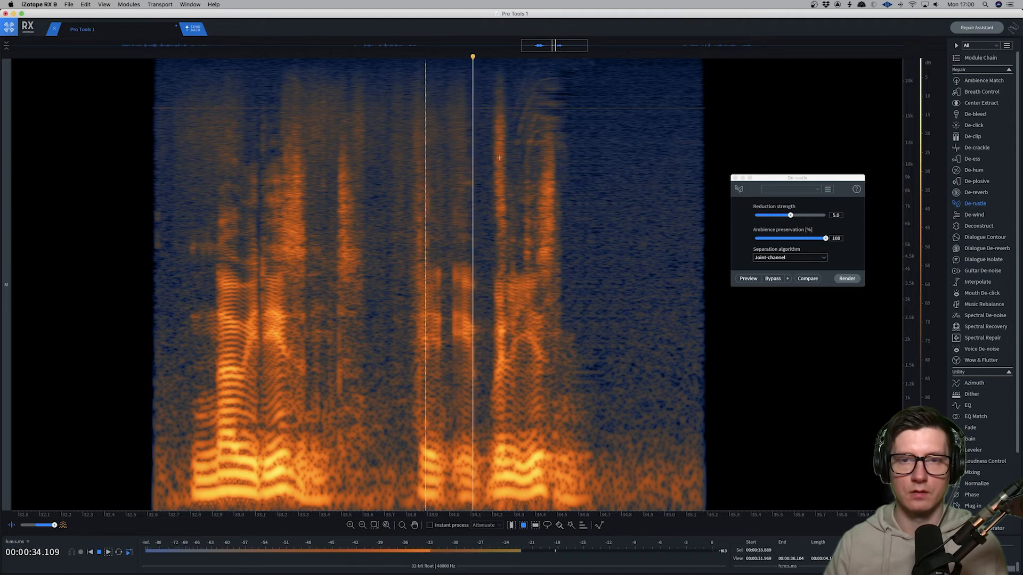
click(480, 224)
key(space)
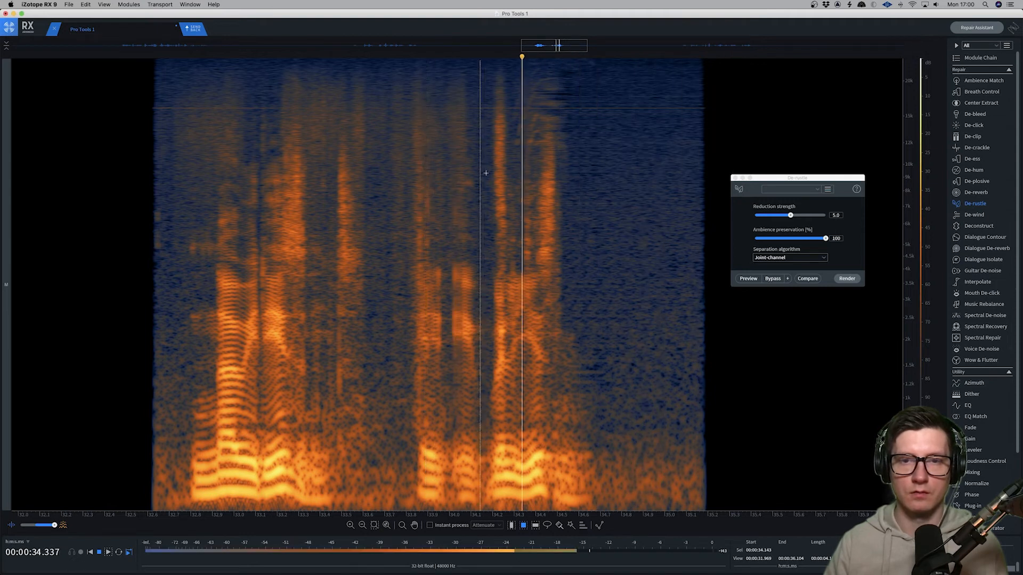
key(space)
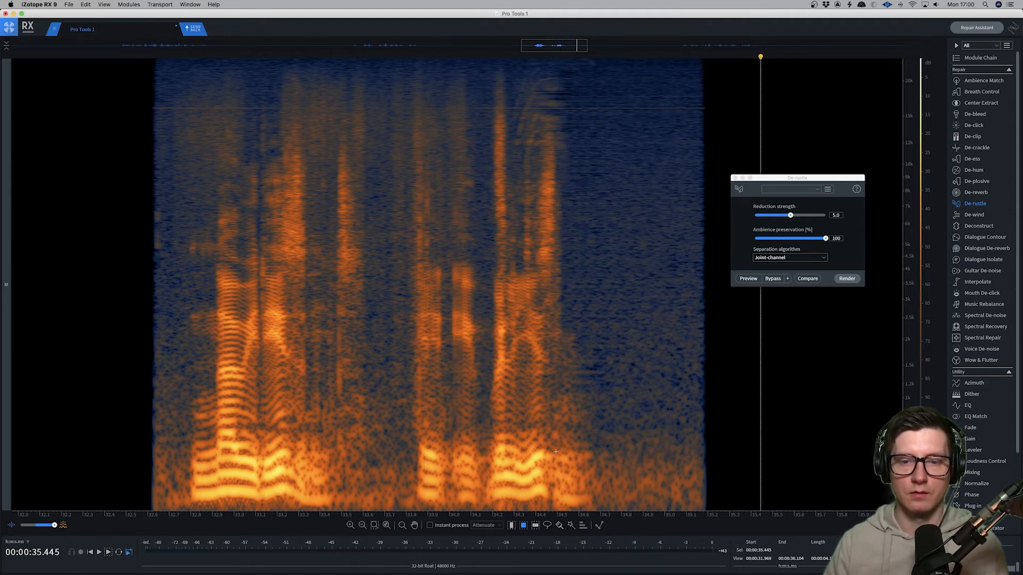
Try to clean up the low-frequency tail at about 34.49 to 34.71 s and play it from about 33.98 s.
drag(555, 452, 601, 511)
key(super+r)
click(445, 179)
key(space)
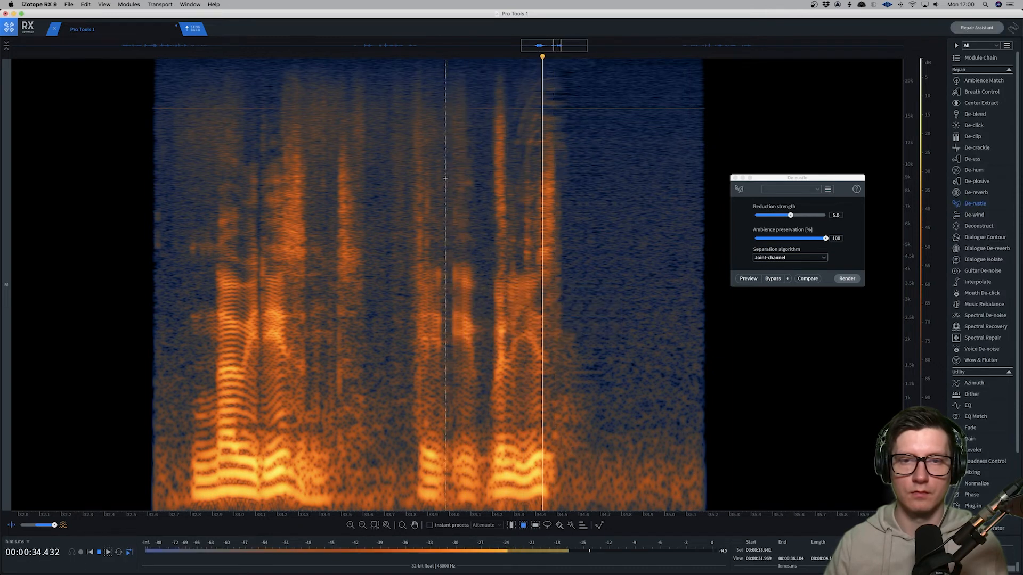
click(467, 170)
key(space)
key(space)
Repair the narrow mid-frequency strip at about 34.54 to 34.58 s with Spectral Repair Replace and play from about 34.00 s and 34.25 s.
key(super+r)
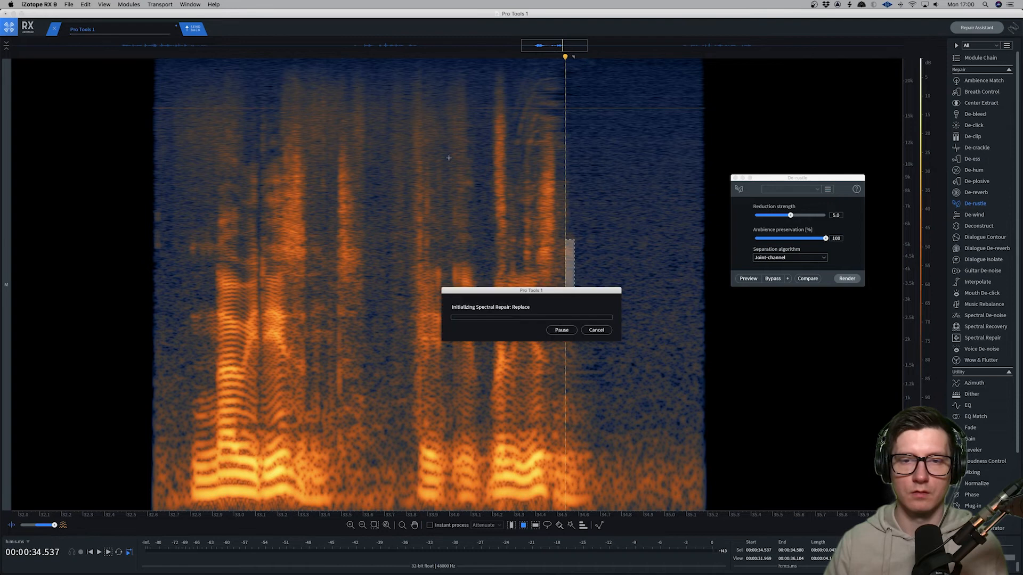
click(449, 139)
key(space)
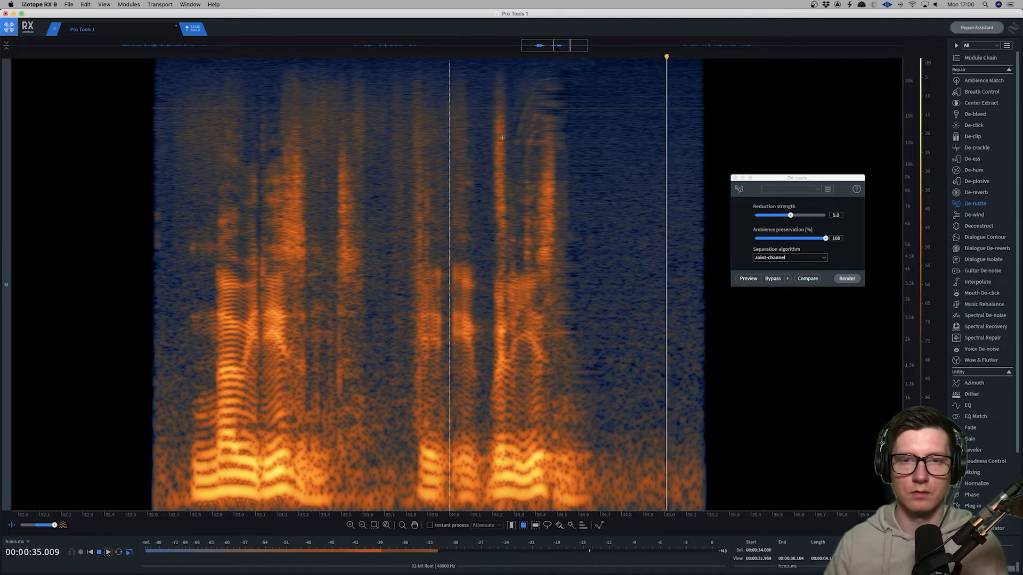
key(space)
click(502, 129)
key(space)
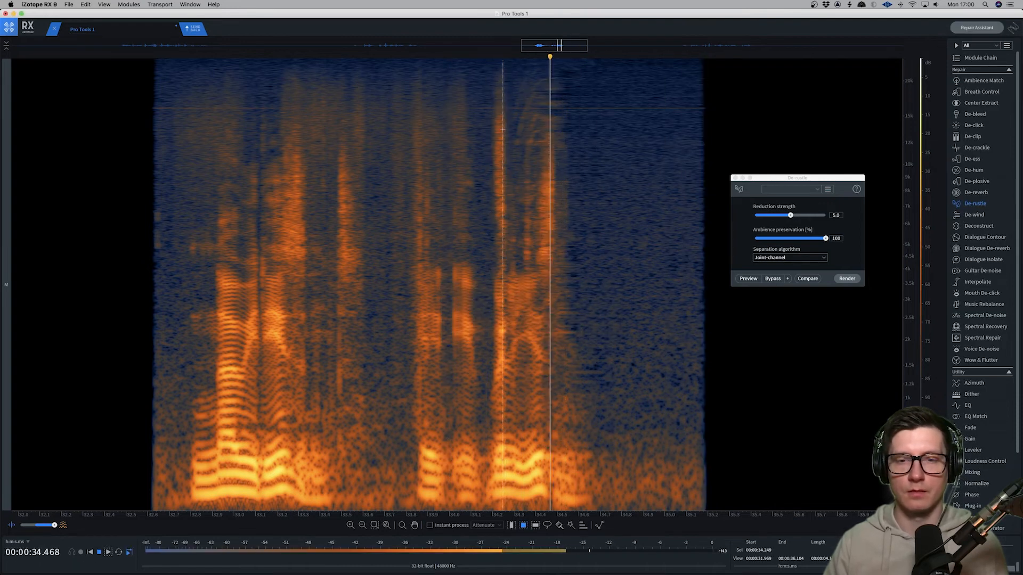
key(space)
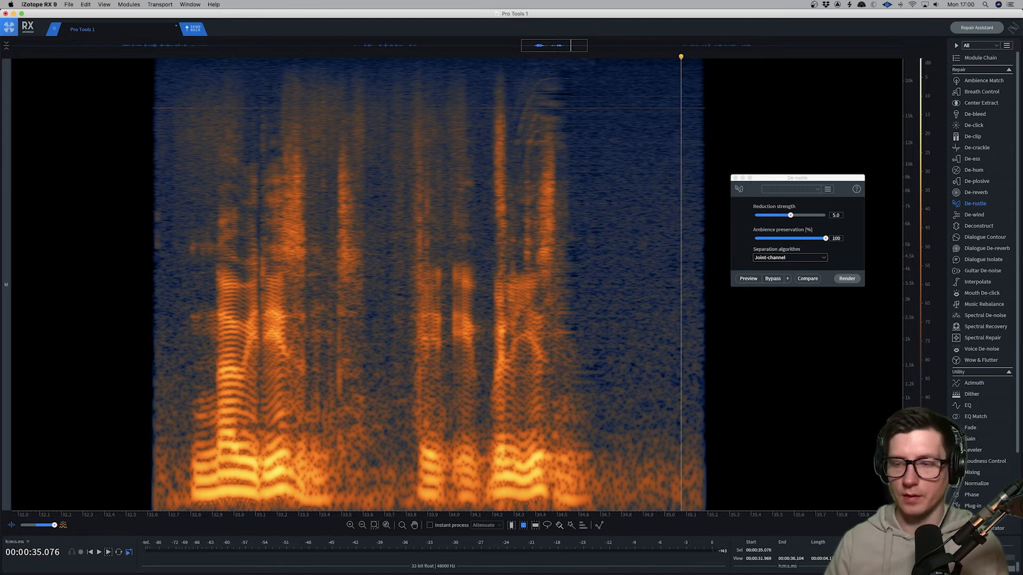
Step back through the undo history to the unrepaired audio and play the original noise from about 34.18 s.
drag(568, 179, 597, 233)
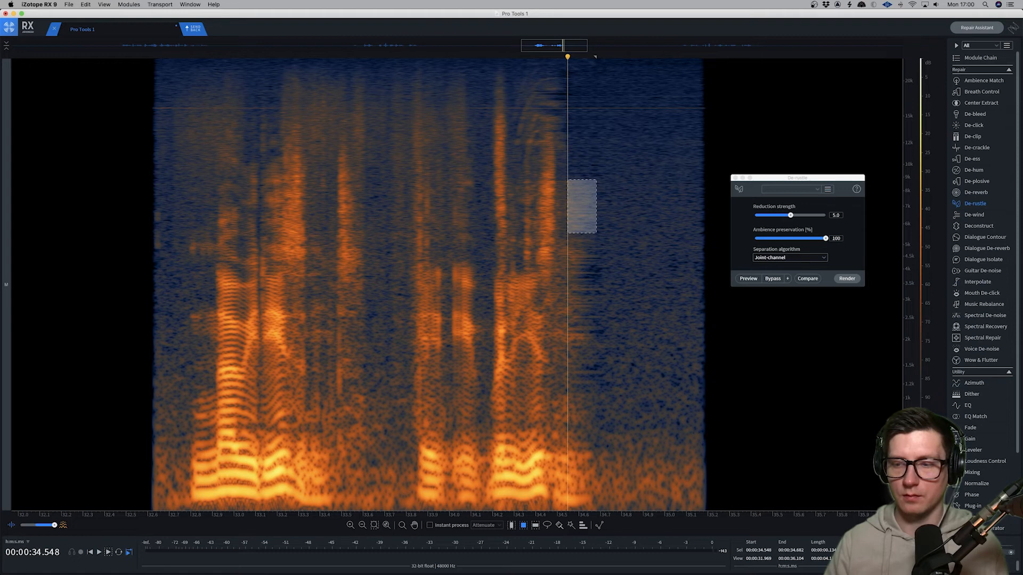
drag(579, 186, 600, 451)
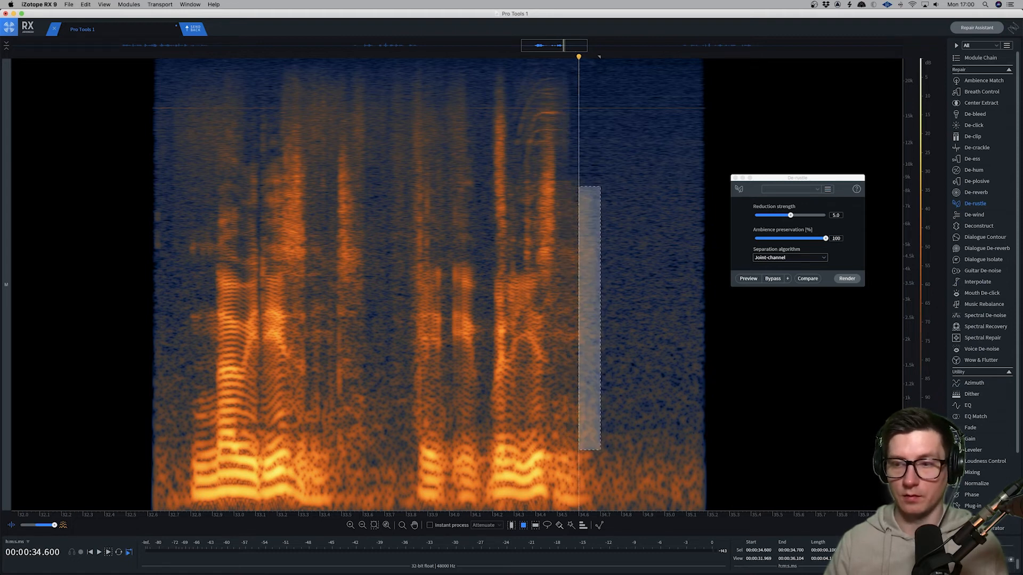
key(super+z)
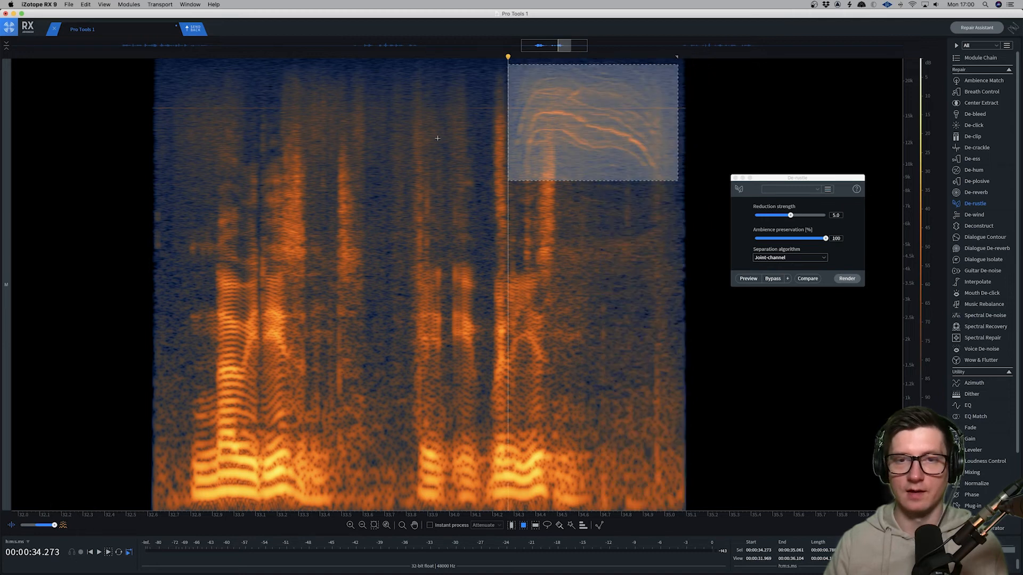
click(489, 135)
key(space)
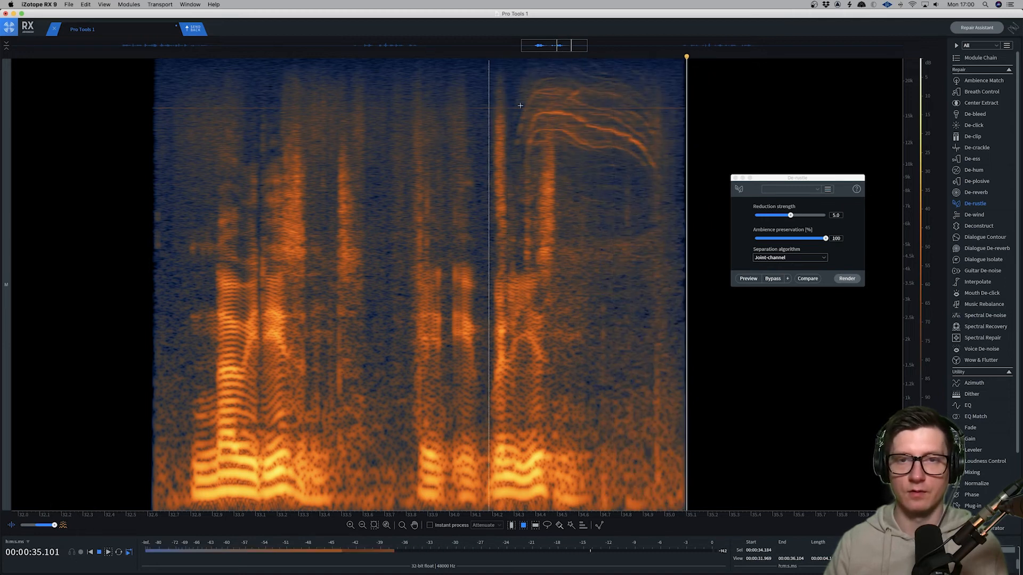
Preview De-rustle on the noise at about 34.27 to 35.12 s, and play the original audio from about 34.28 s.
drag(507, 64, 691, 181)
key(shift+space)
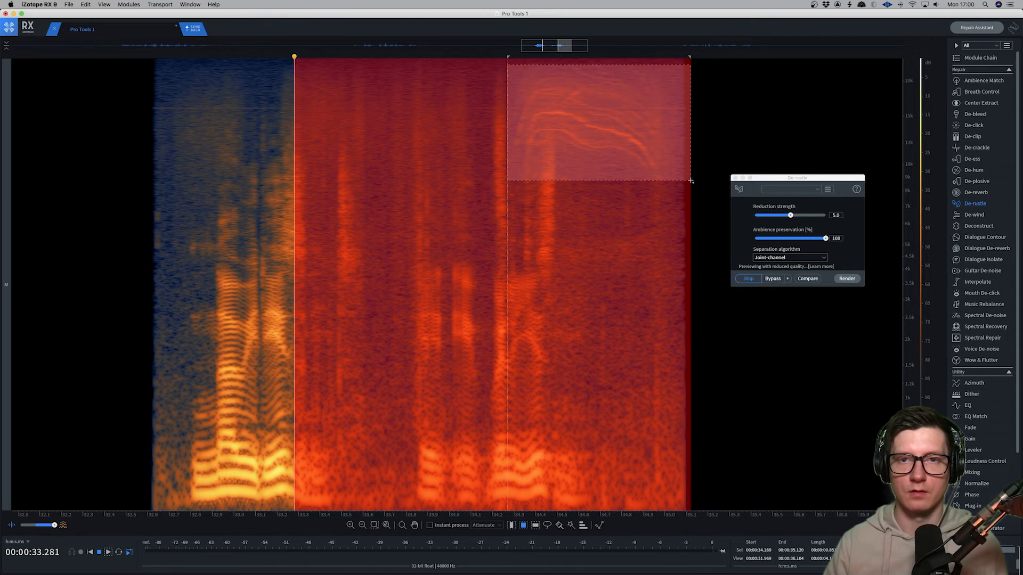
click(539, 212)
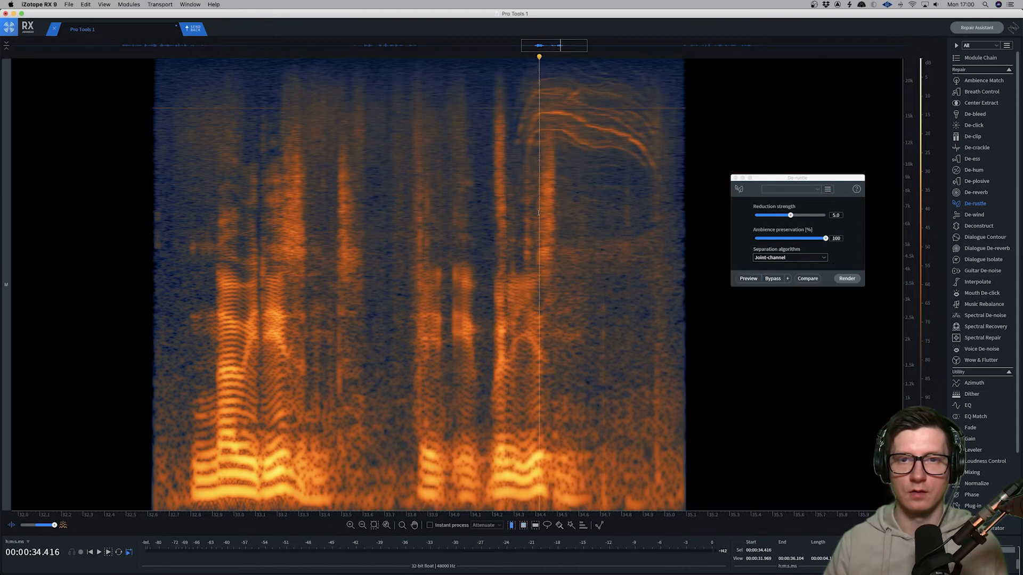
drag(508, 79, 701, 199)
key(space)
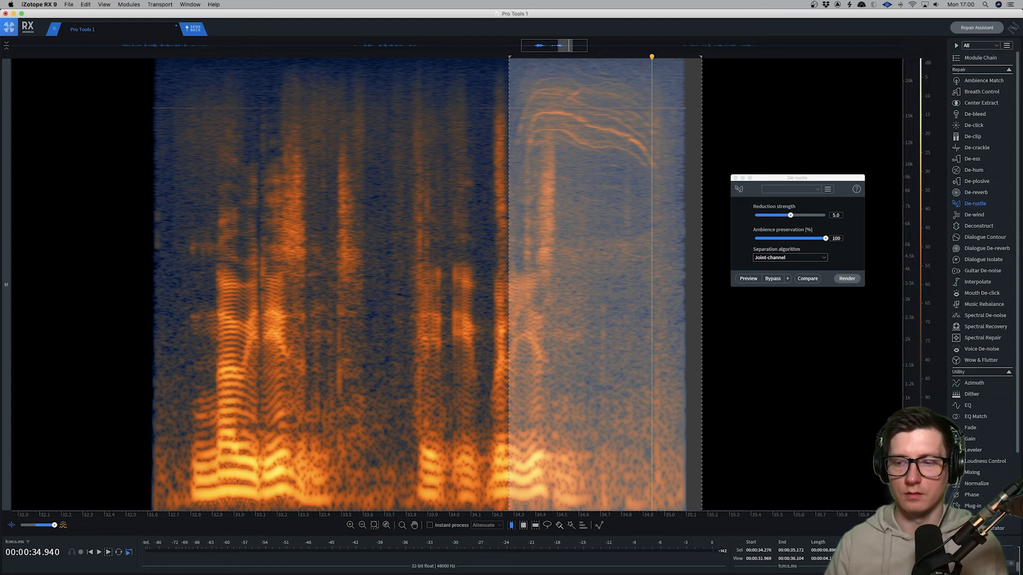
Restore the latest repaired state from the undo history and play it from about 34.16 s for comparison.
click(564, 179)
click(485, 179)
key(space)
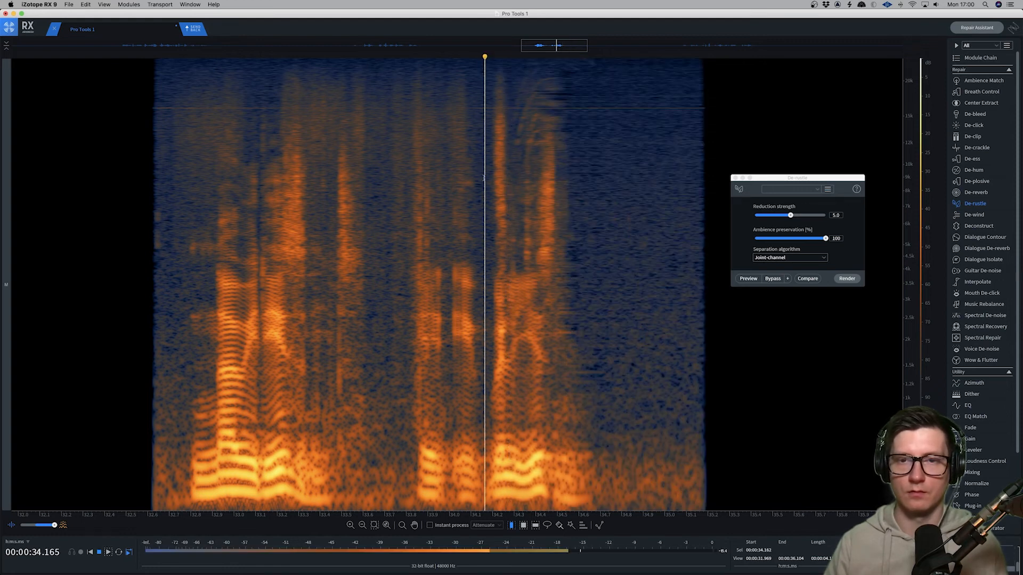
key(space)
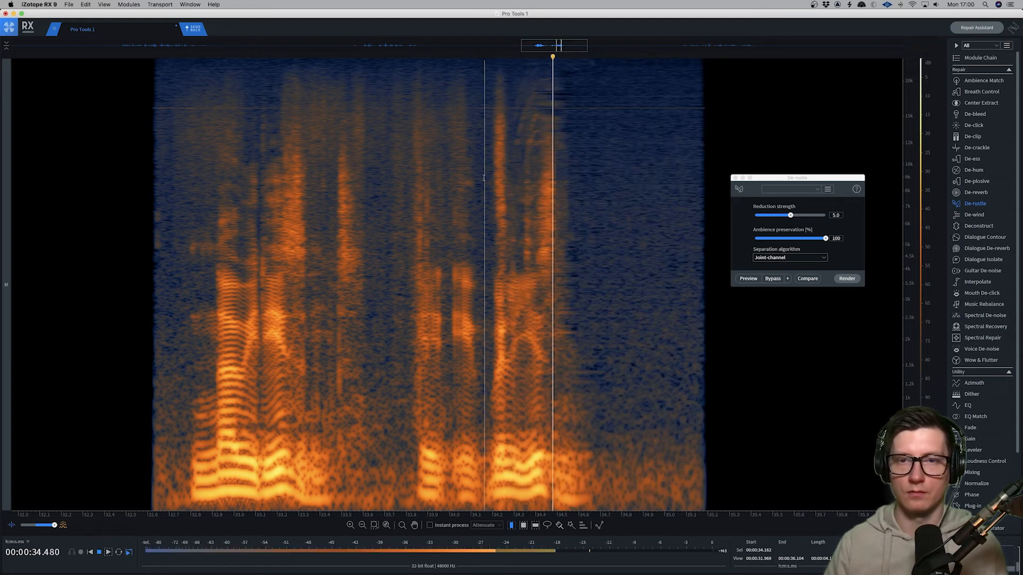
key(space)
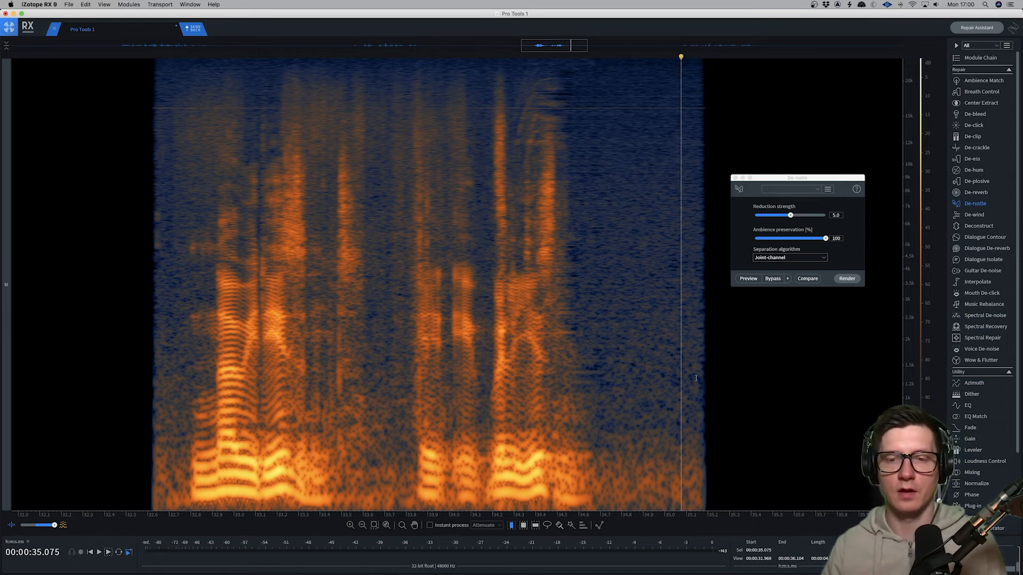